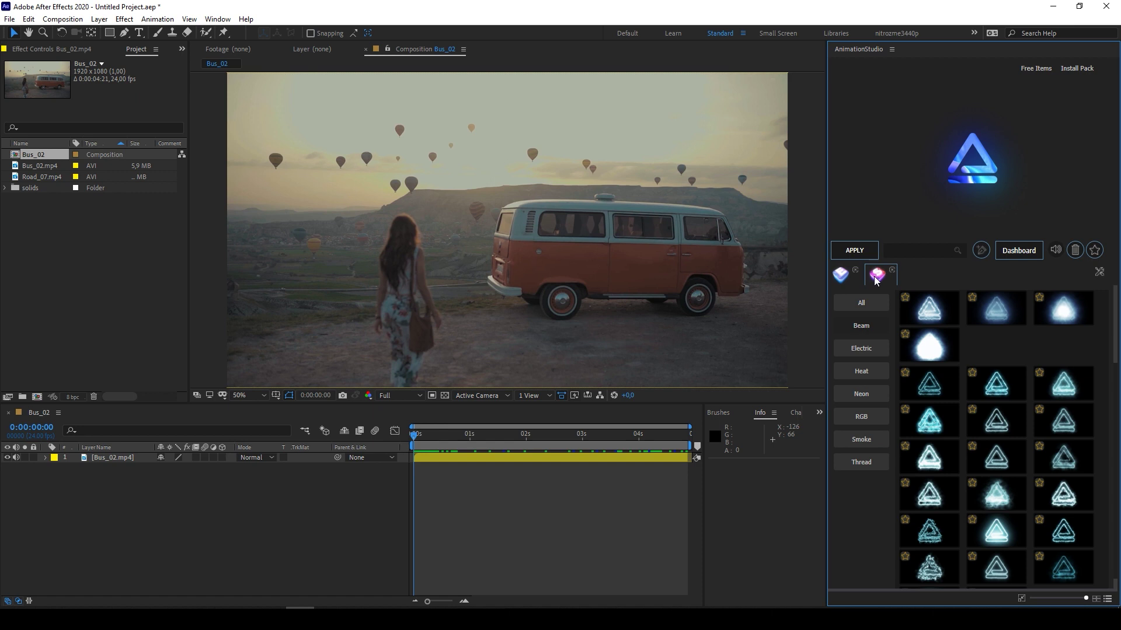
- Open the Bus_02.mp4 layer with the Roto Brush and mark the van's body and rear end as foreground
click(527, 458)
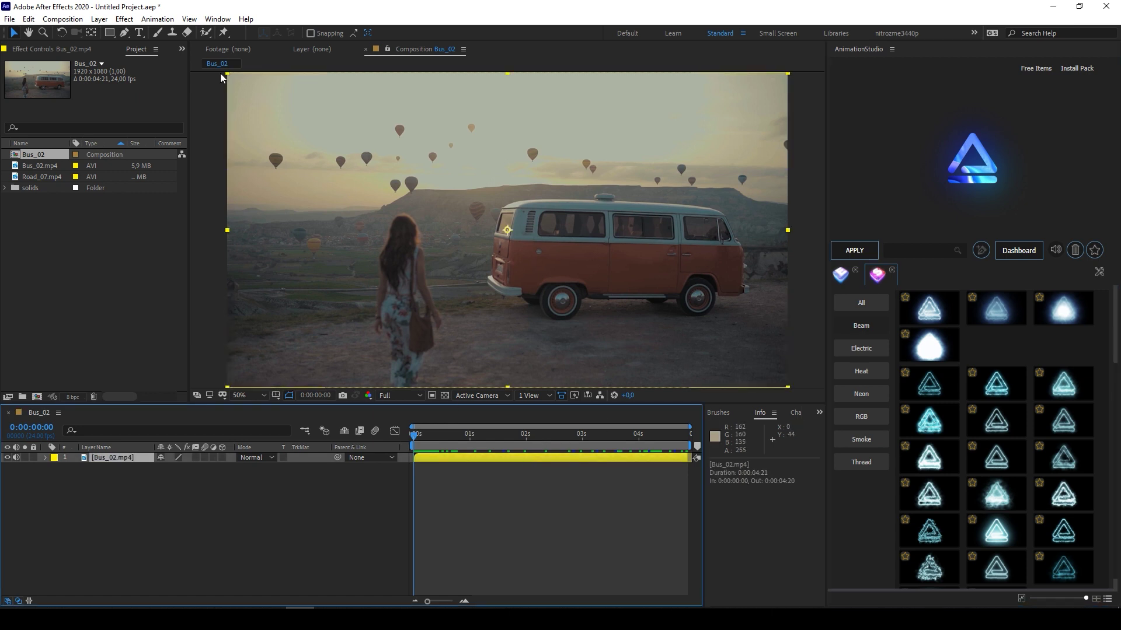
click(206, 33)
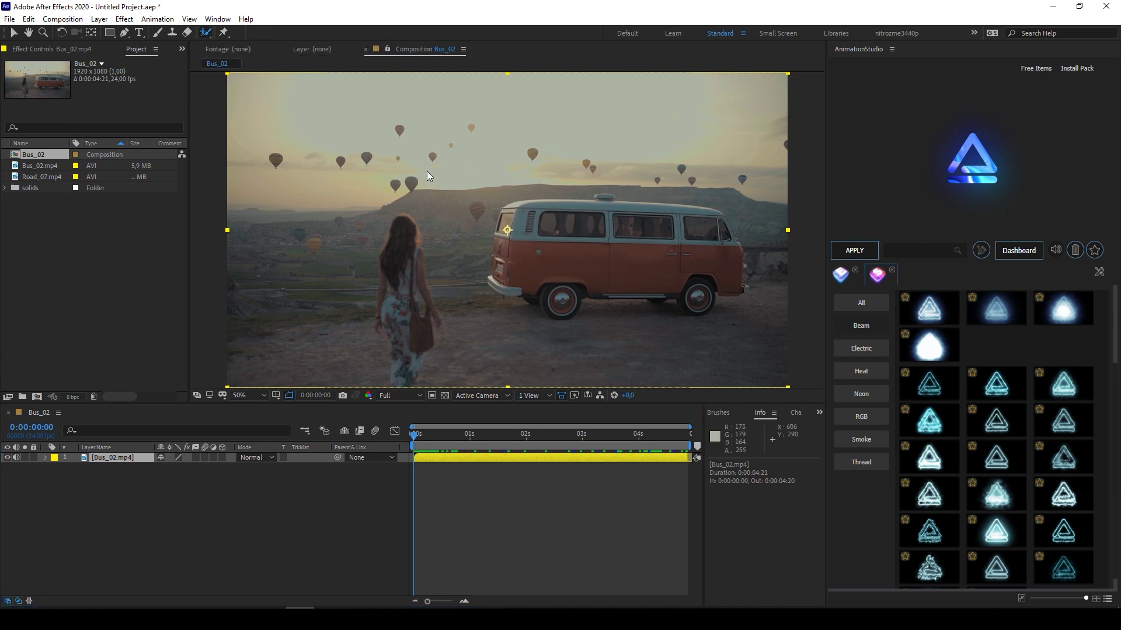
double_click(575, 258)
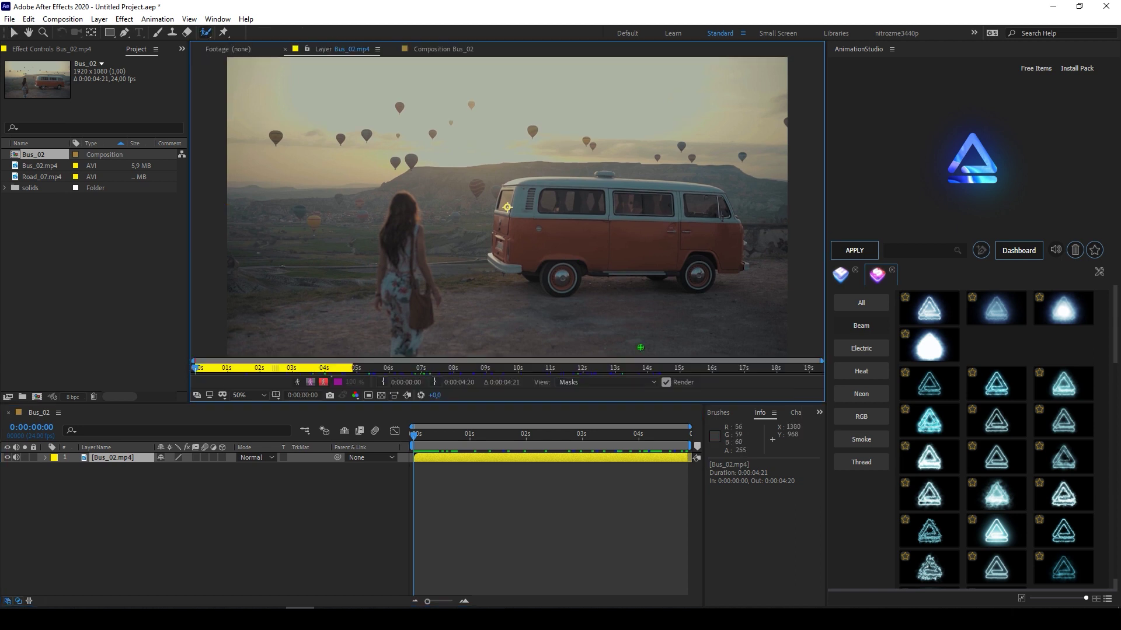
click(716, 414)
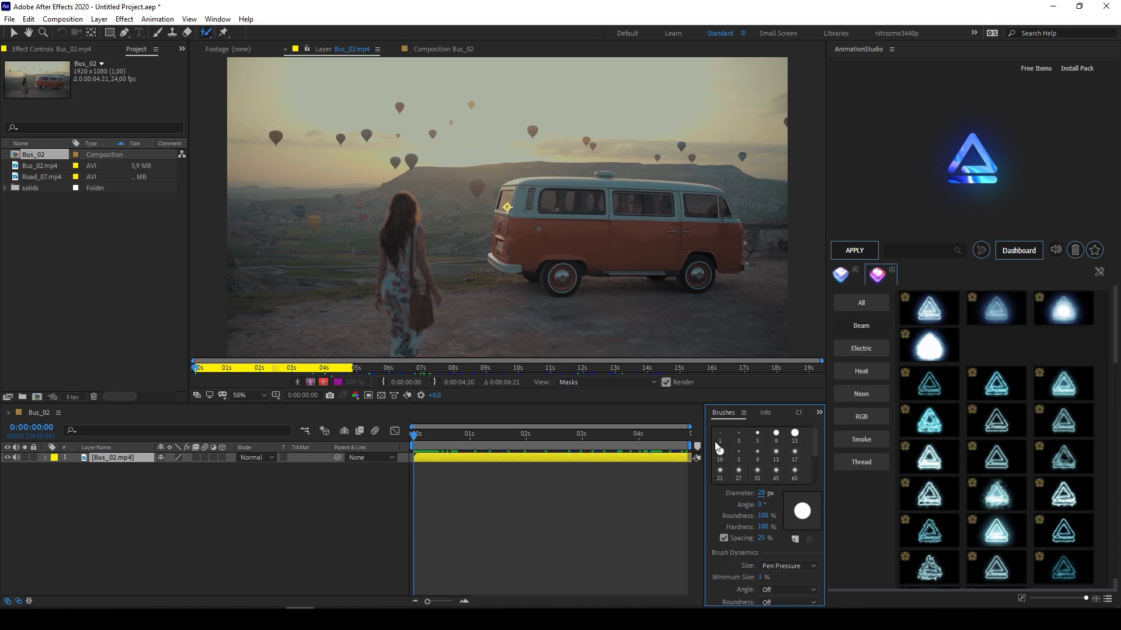
scroll(522, 186, up, 4)
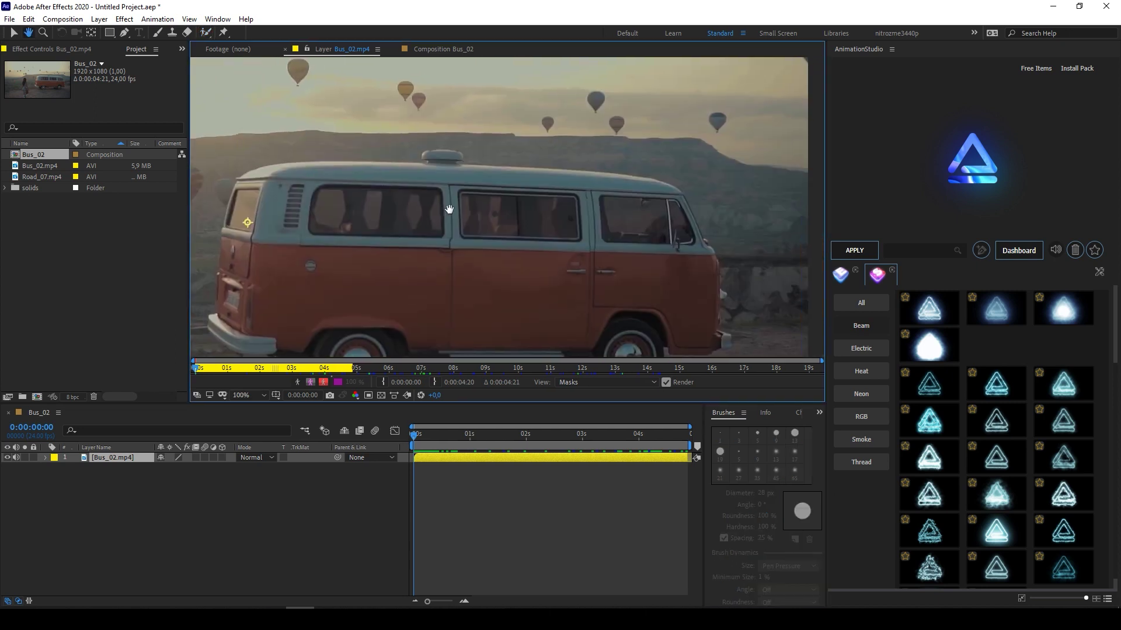
key(grave)
mouse_move(522, 286)
mouse_down()
mouse_move(666, 278)
mouse_move(908, 314)
mouse_move(893, 416)
mouse_move(759, 427)
mouse_up()
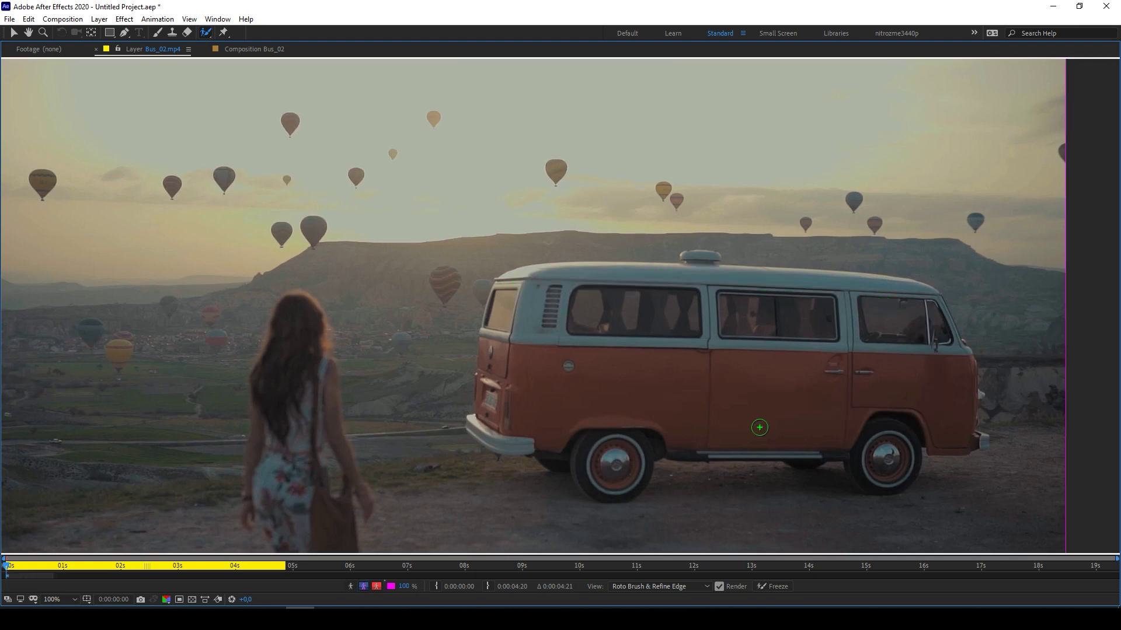
drag(490, 338, 498, 441)
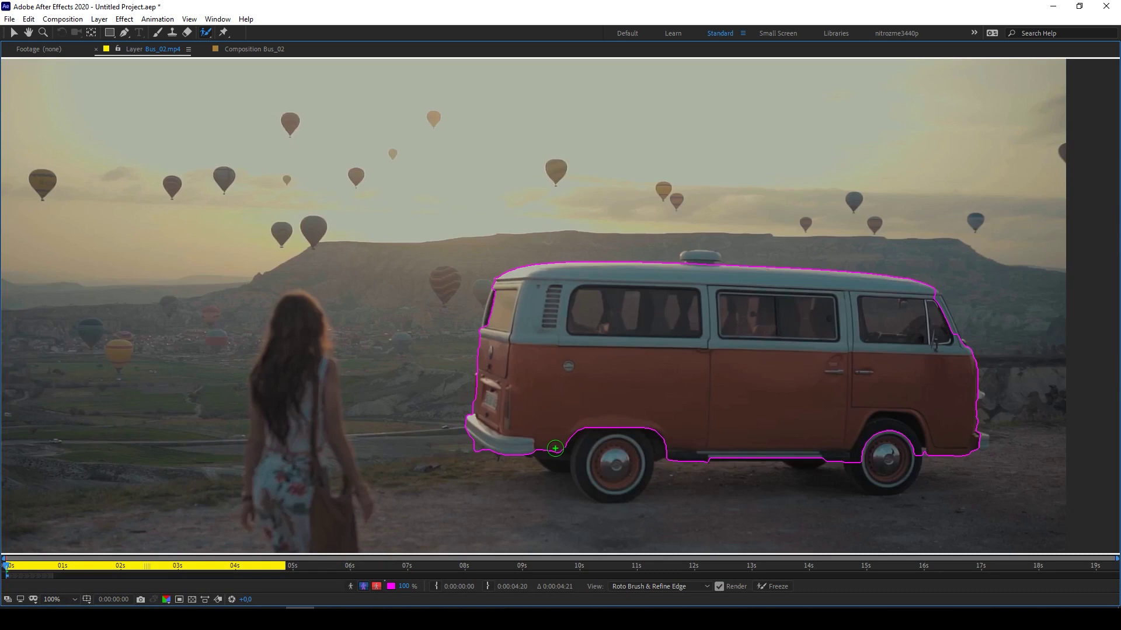
- Refine the Roto Brush selection to cover the van's wheels, front bumper, rear window and roof vent, excluding the ground beside the front wheel
mouse_move(590, 435)
mouse_down()
mouse_move(598, 472)
mouse_move(627, 475)
mouse_move(646, 442)
mouse_up()
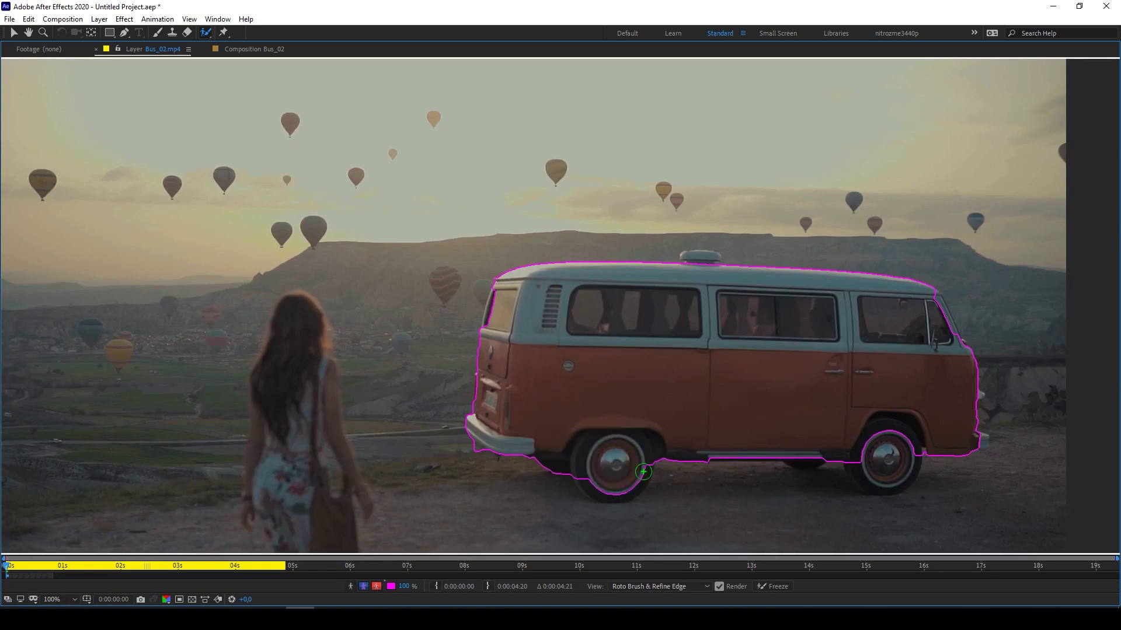
drag(610, 489, 649, 470)
mouse_move(854, 460)
mouse_down()
mouse_move(881, 495)
mouse_move(917, 458)
mouse_move(926, 464)
mouse_up()
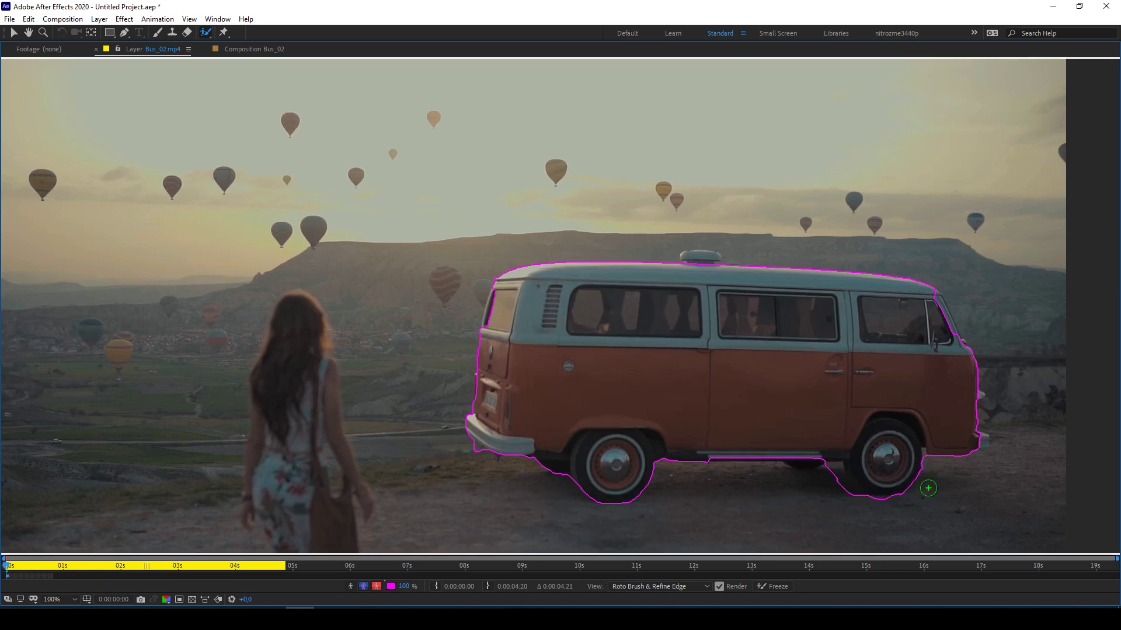
drag(837, 470, 829, 468)
alt+click(849, 492)
drag(983, 439, 956, 452)
drag(497, 300, 494, 318)
drag(703, 260, 706, 262)
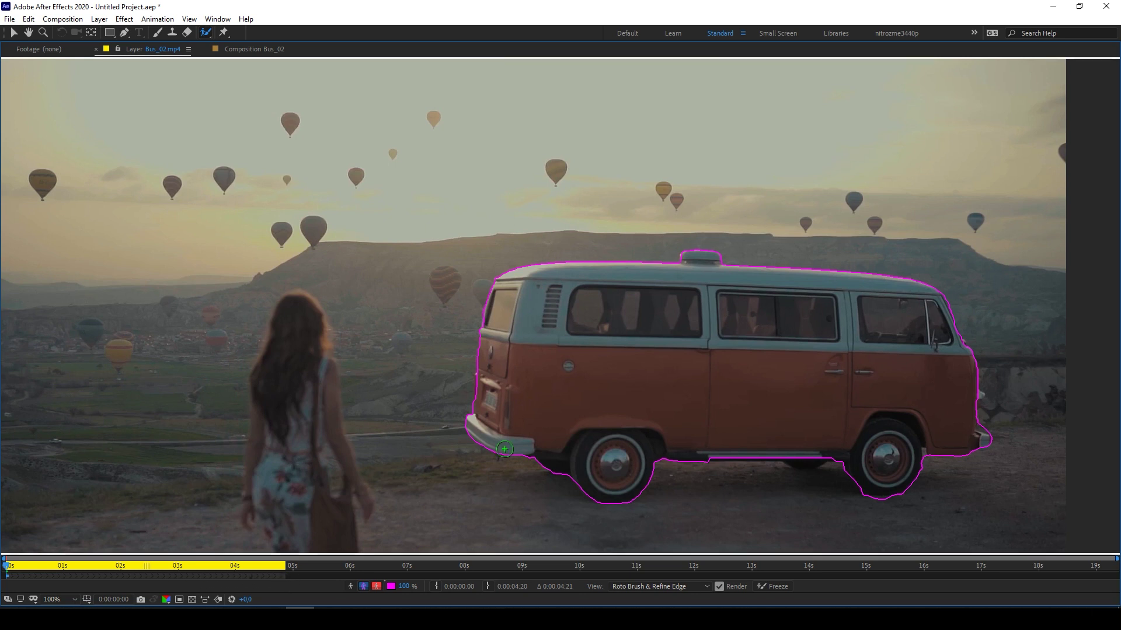
- Propagate the van's Roto Brush selection through the clip
key(grave)
scroll(287, 322, down, 2)
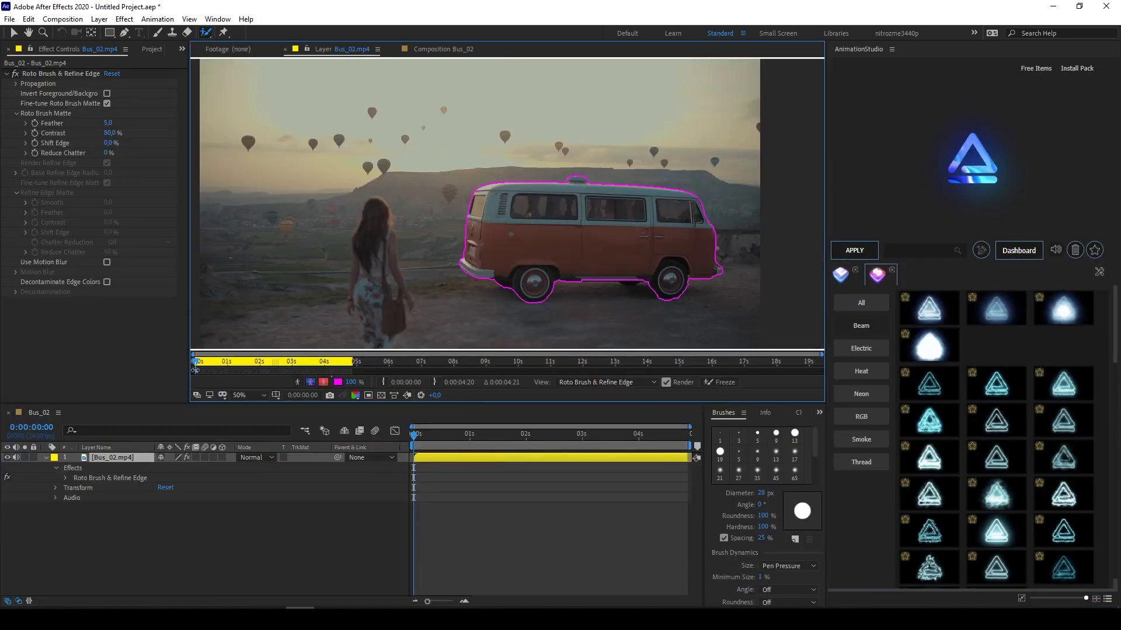
drag(204, 364, 232, 364)
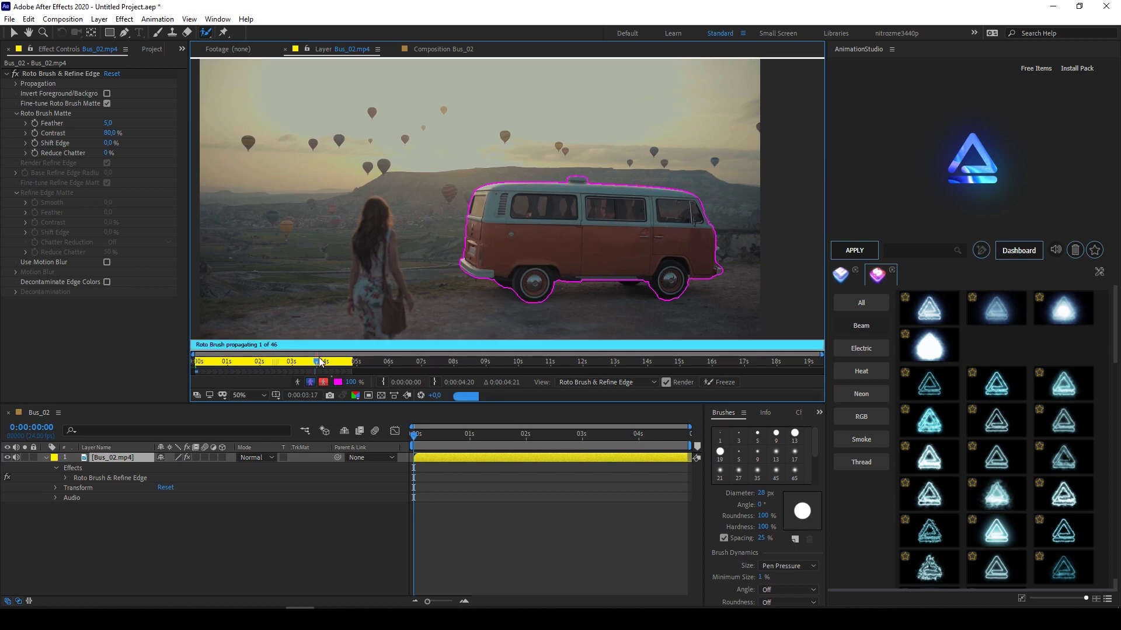
- Return to the start of the composition and auto-trace the rotoscoped van outline with AnimationStudio
drag(439, 436, 366, 432)
click(982, 250)
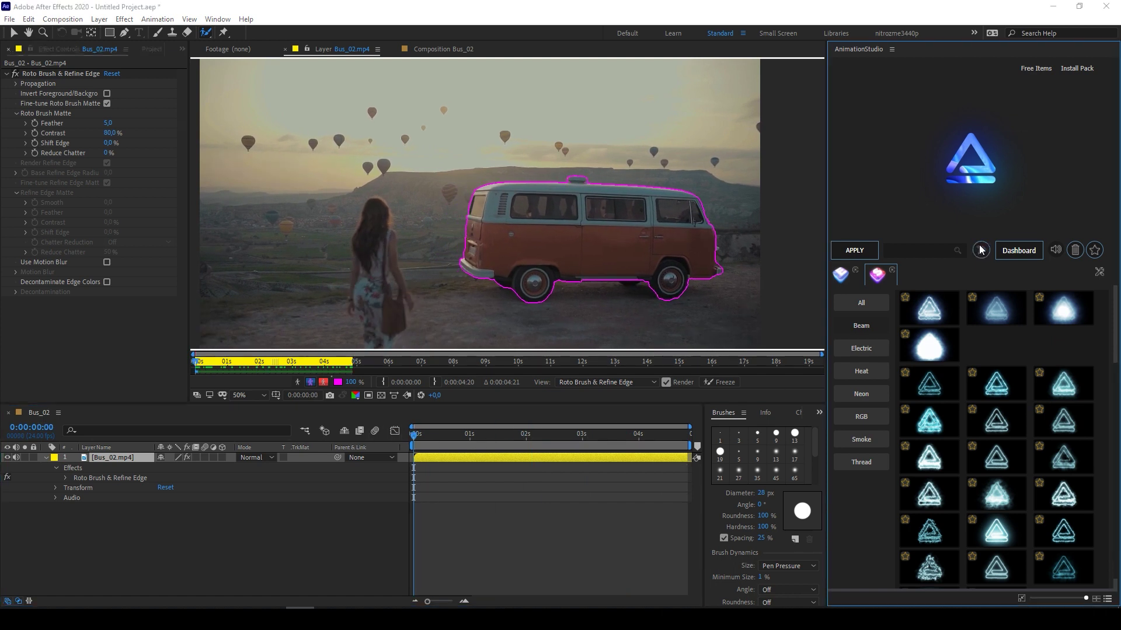
click(270, 320)
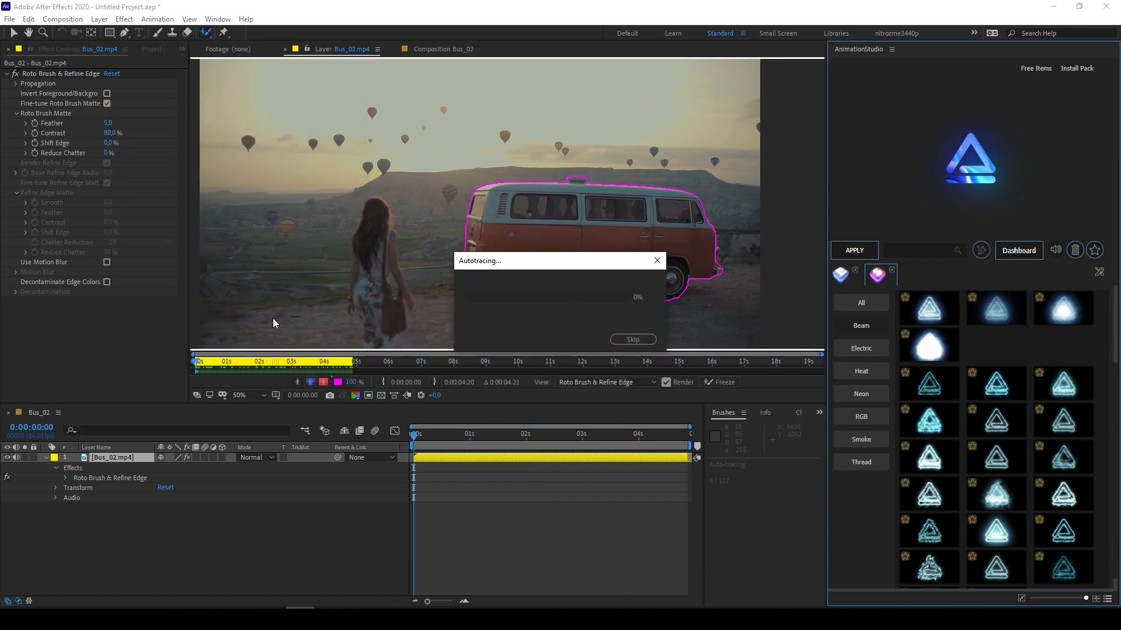
- Apply the red electric outline preset from AnimationStudio to the auto-traced layer and preview it
click(114, 460)
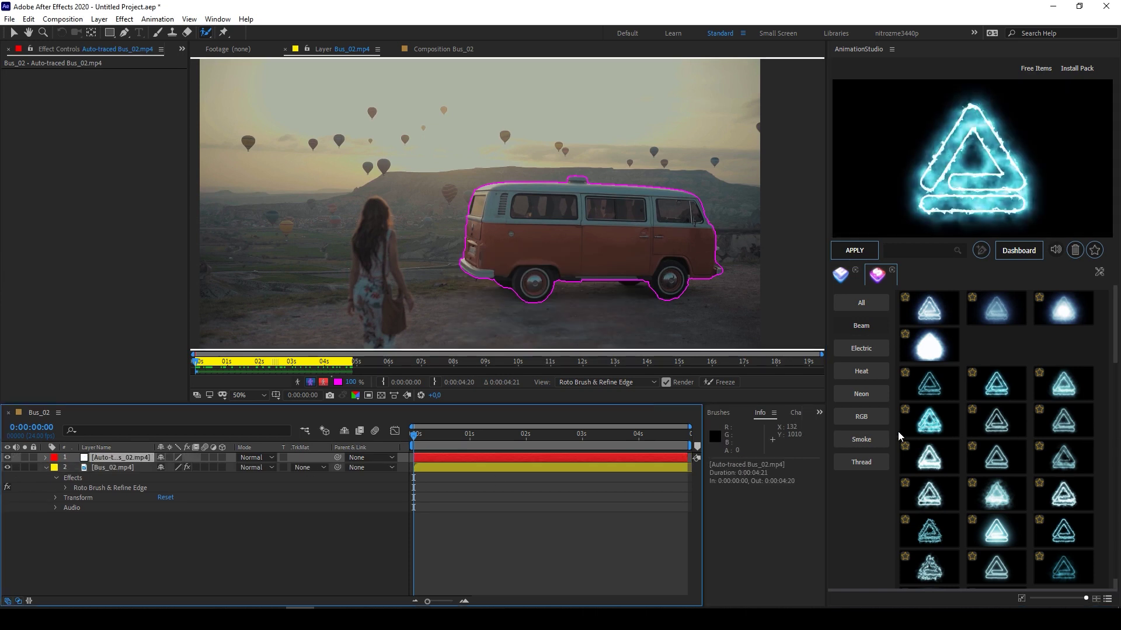
scroll(992, 444, down, 5)
scroll(1002, 408, down, 5)
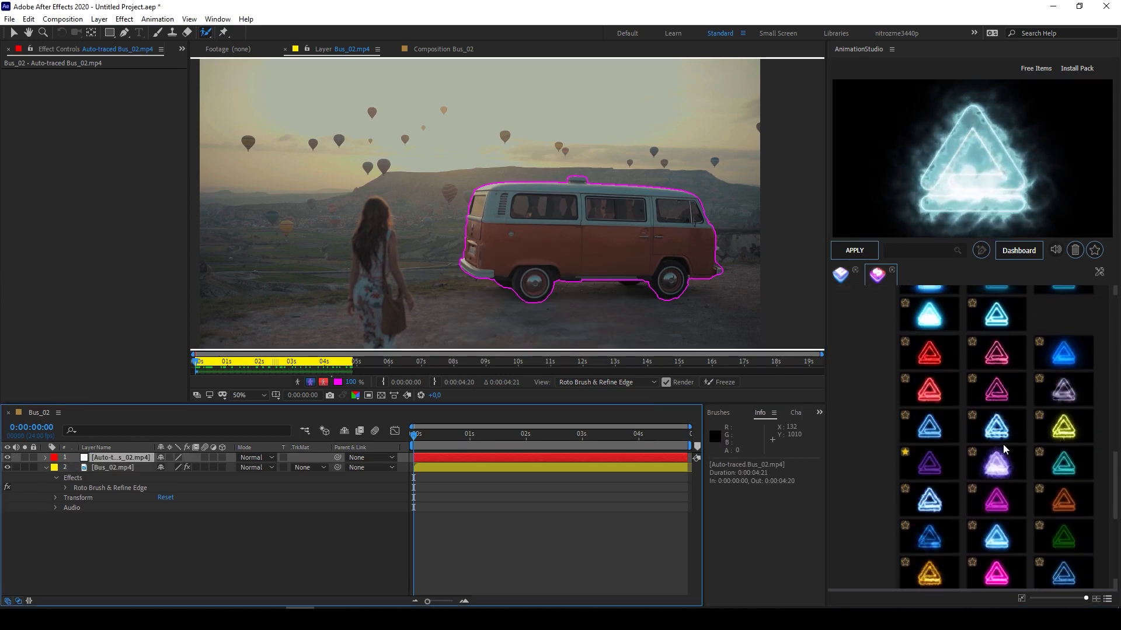
scroll(1000, 353, up, 2)
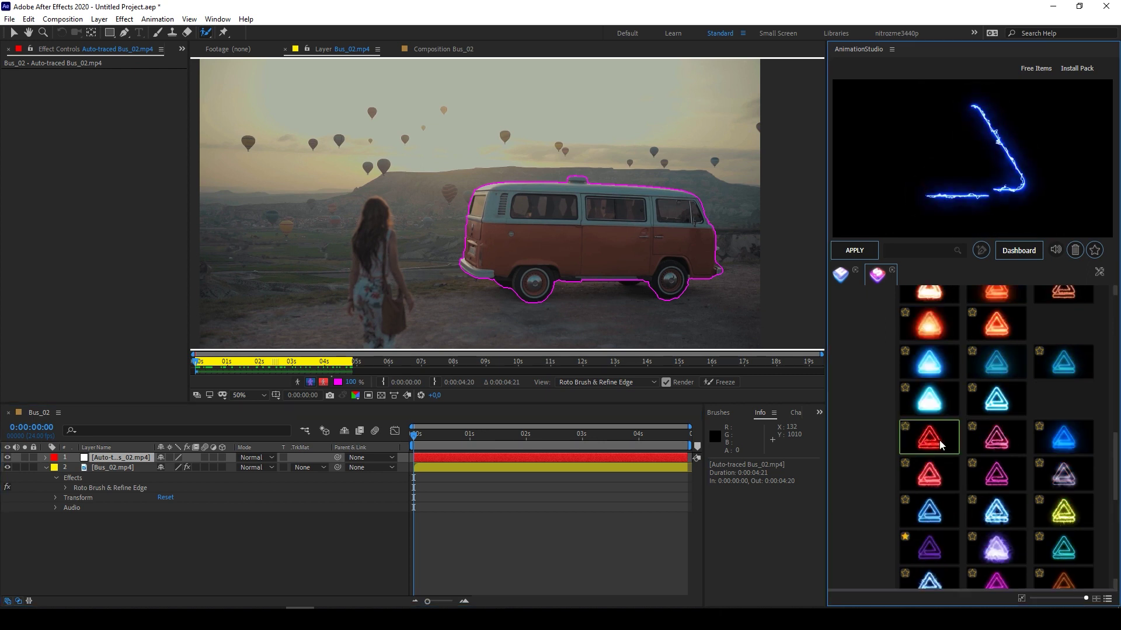
click(846, 250)
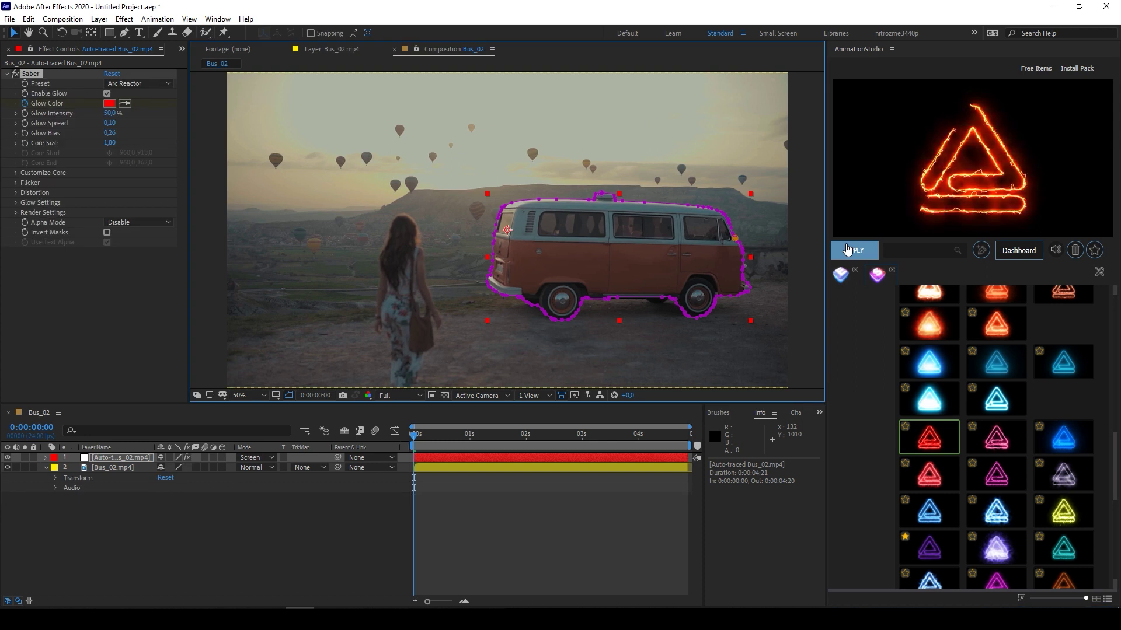
key(space)
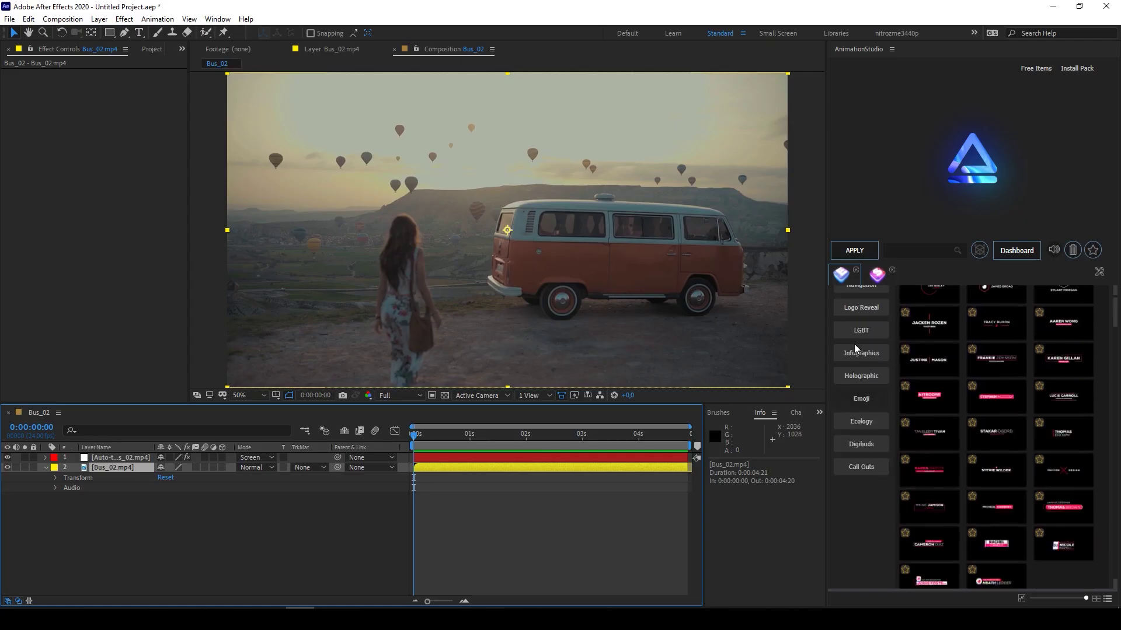
- Run AnimationStudio's 3D camera tracking on the Bus_02.mp4 layer
click(868, 308)
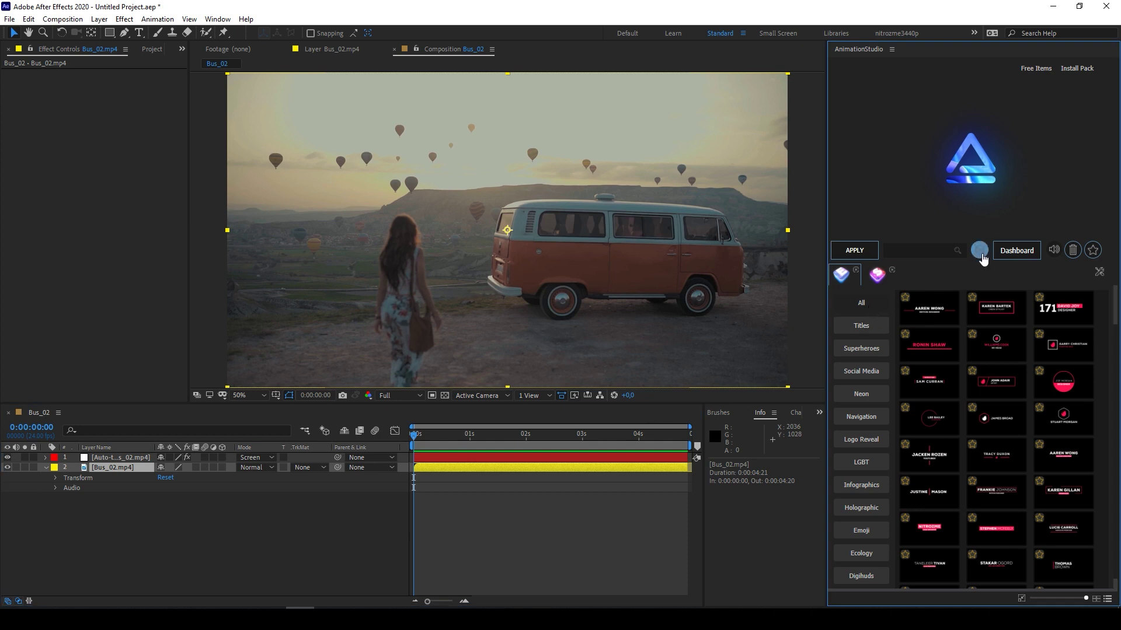
click(979, 249)
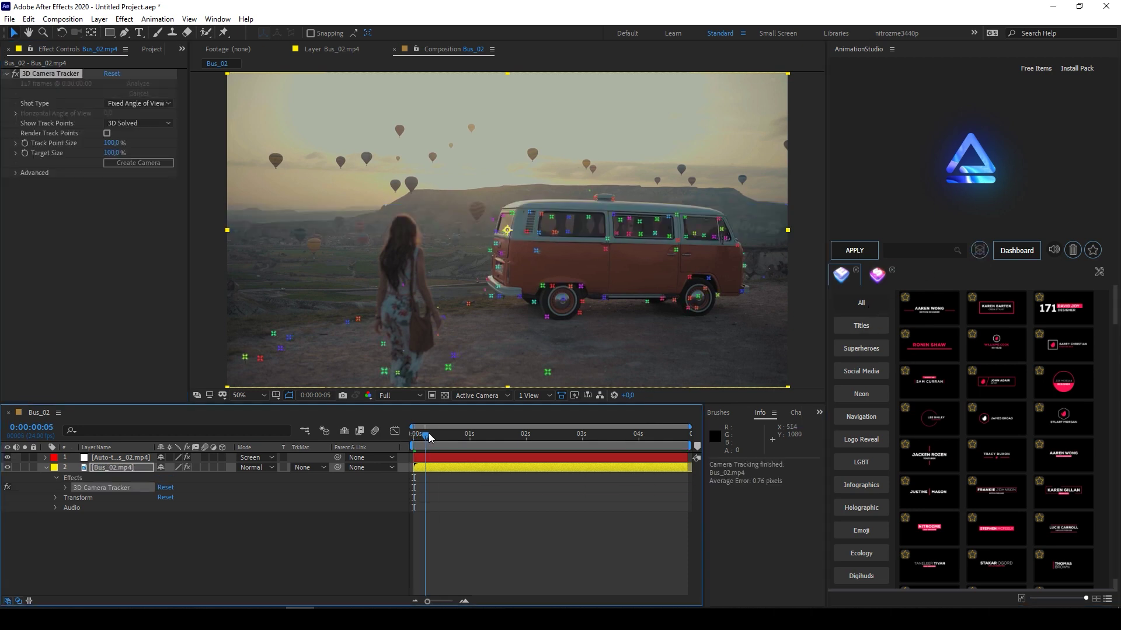
drag(415, 435, 344, 444)
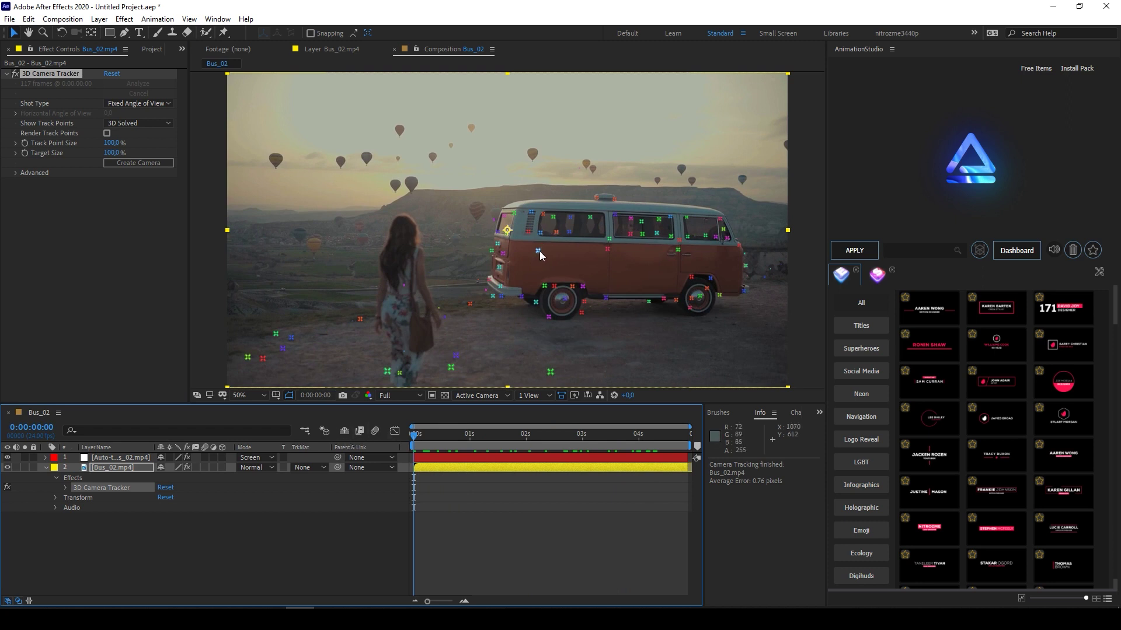
- Create a null and camera from the track point in the middle of the van's side
click(608, 251)
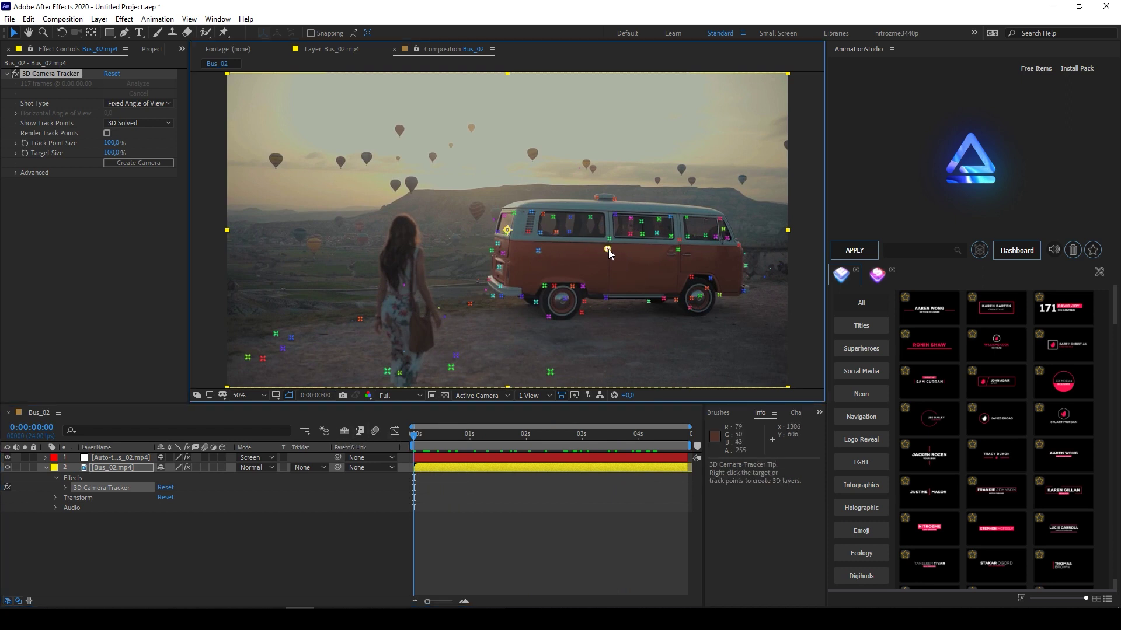
right_click(609, 251)
click(661, 285)
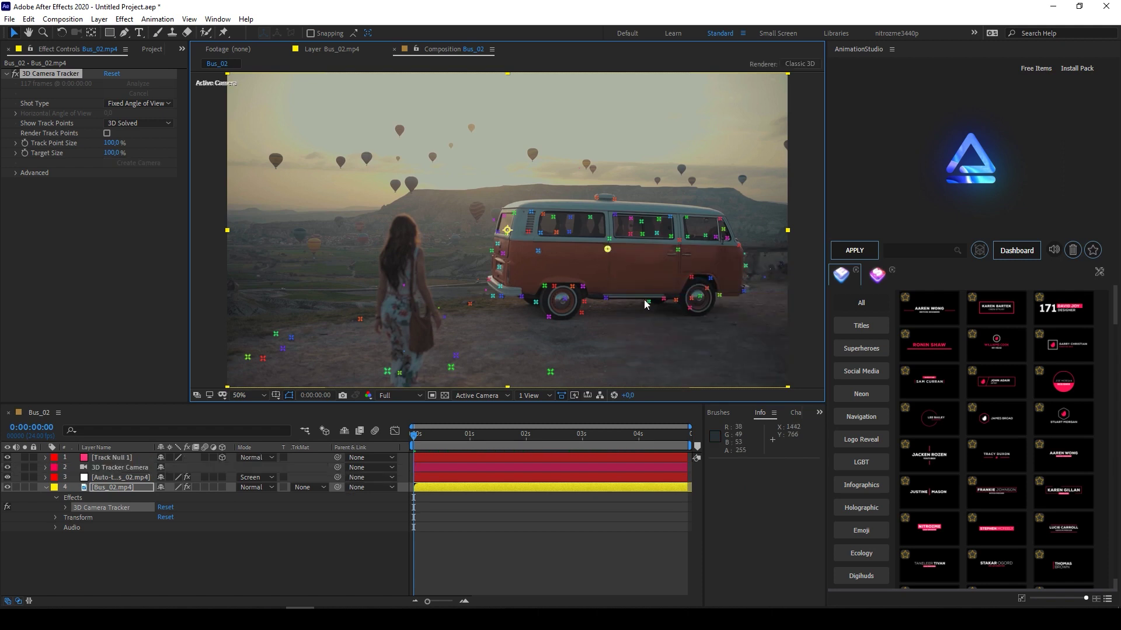
- Apply the Neon_Text_13 title to Track Null 1 and scale it to 934%
click(126, 459)
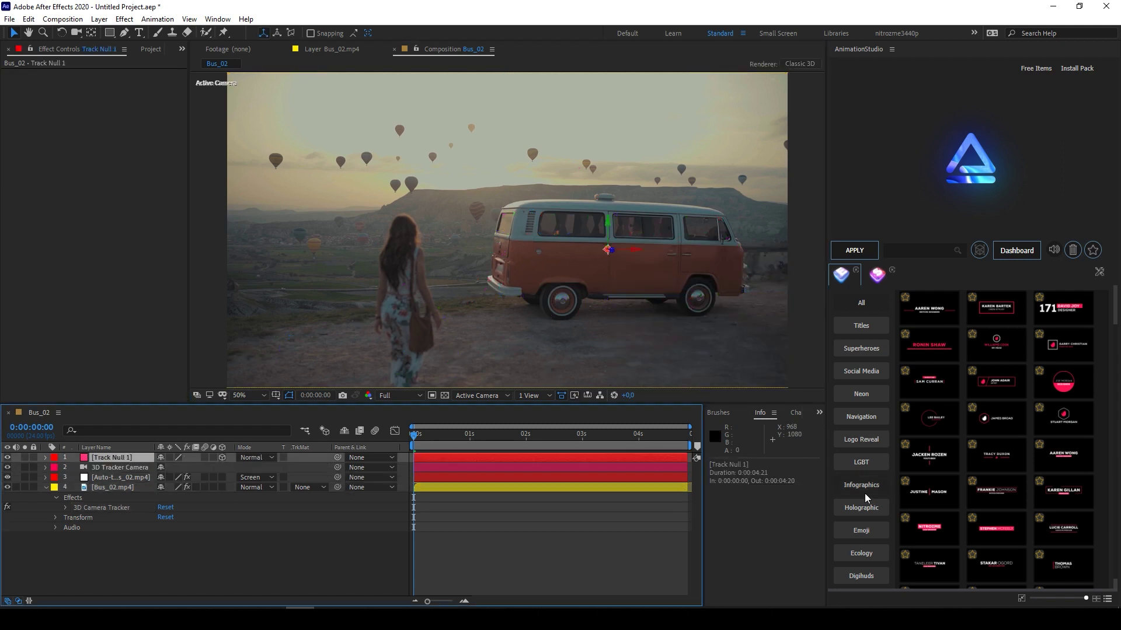
scroll(864, 470, down, 1)
click(865, 453)
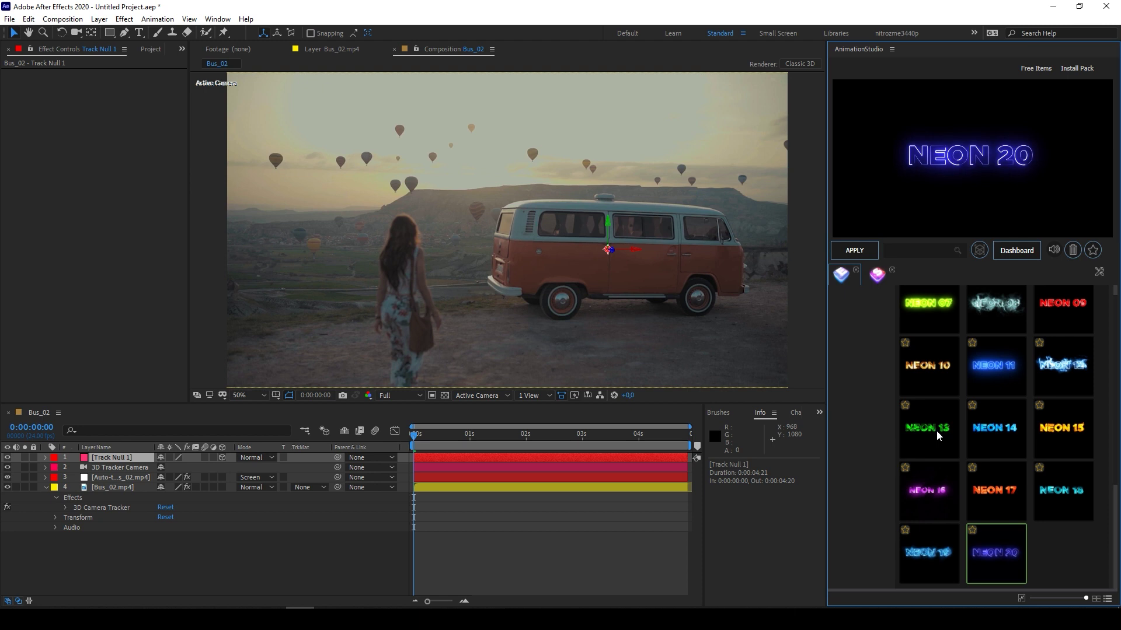
click(937, 431)
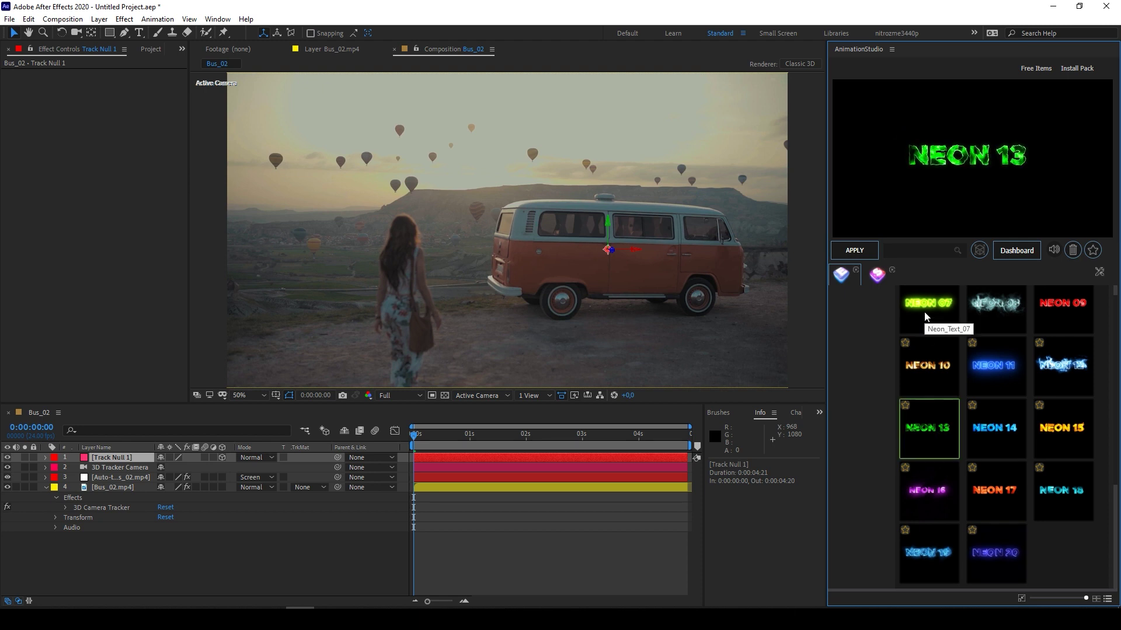
click(854, 250)
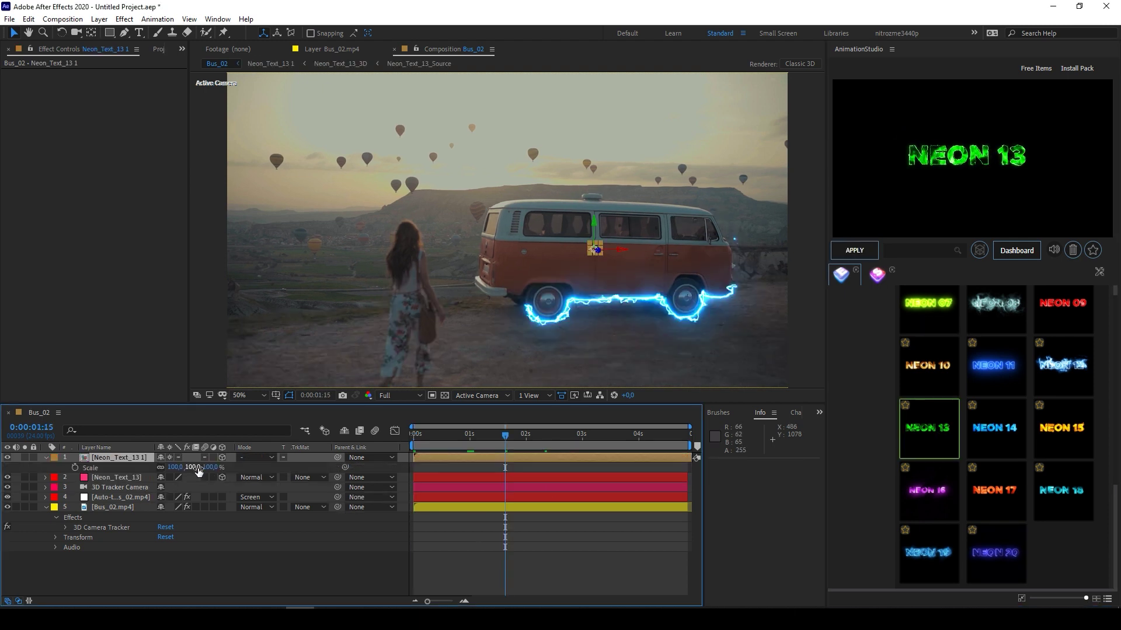
drag(241, 465, 651, 425)
click(415, 49)
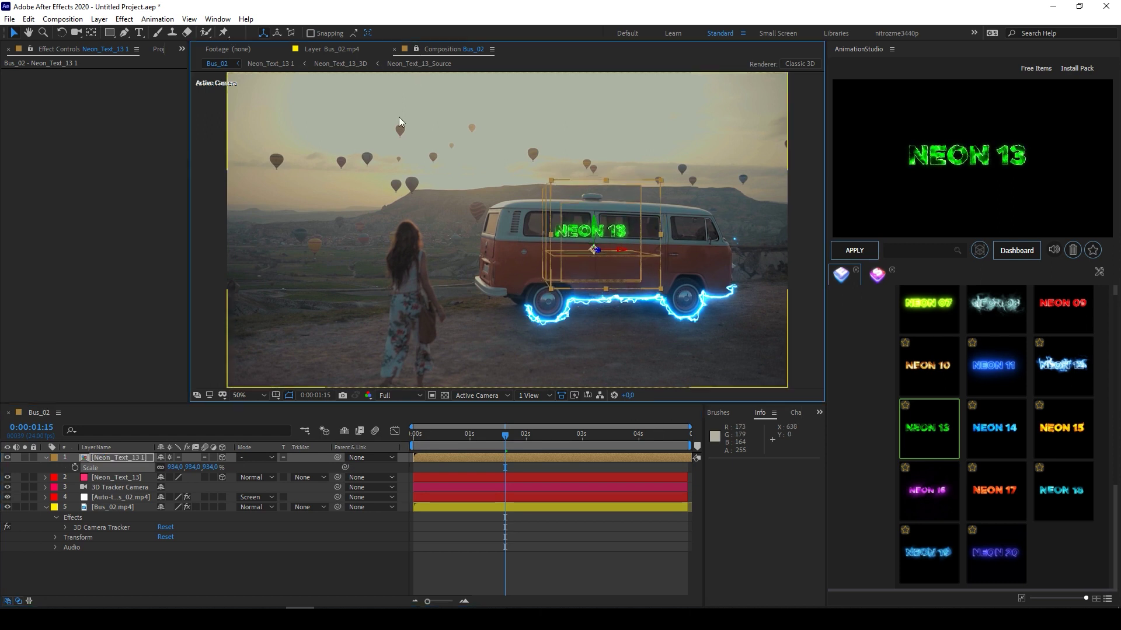
- Switch the Neon_Text_13 1 shadow controller from floor shadow to wall shadow, and lower the neon text onto the van's red side
double_click(140, 459)
click(455, 50)
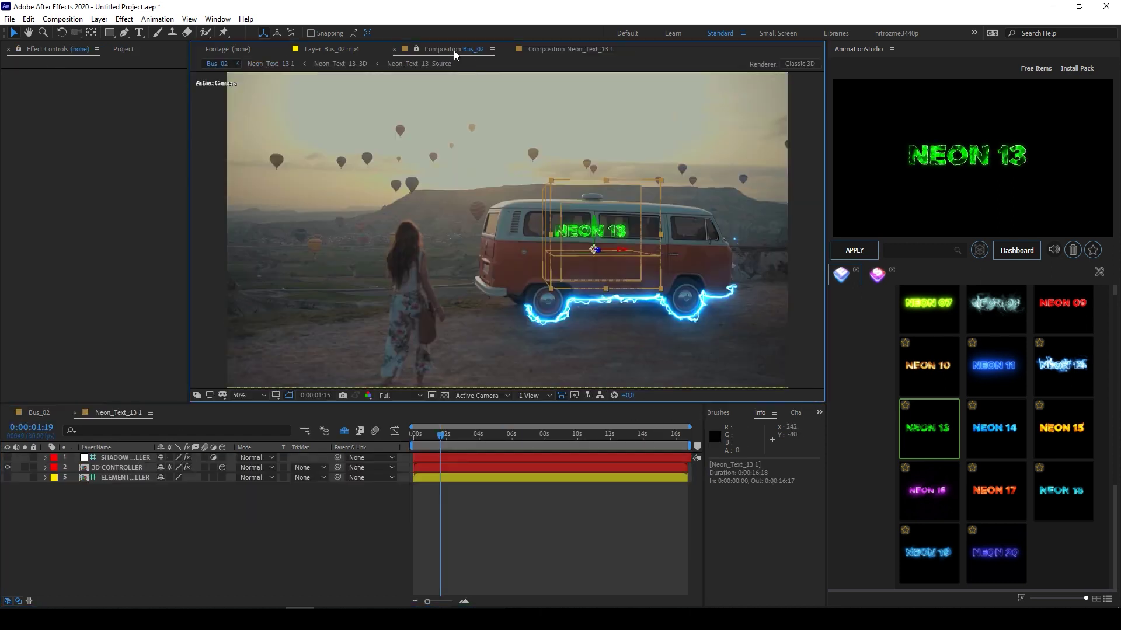
click(127, 457)
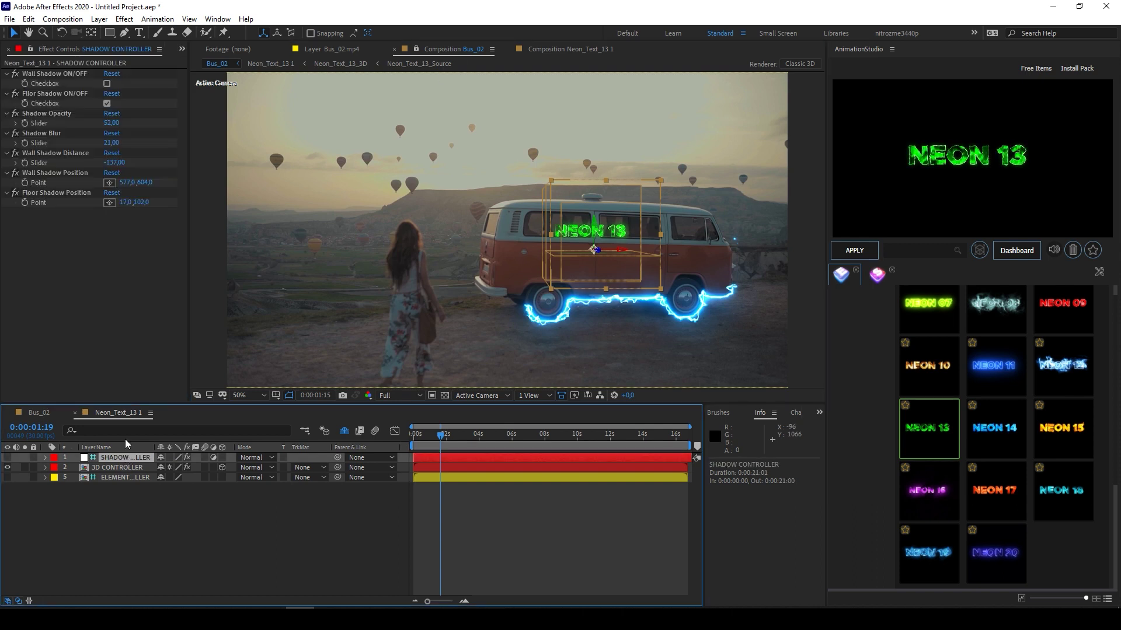
click(106, 103)
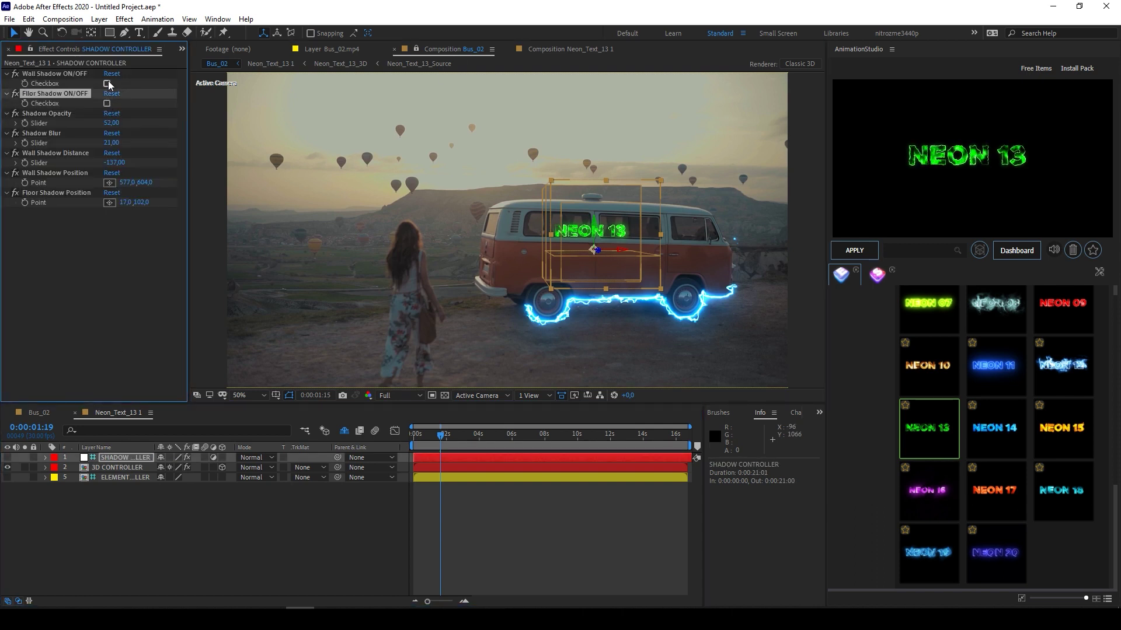
click(107, 84)
drag(594, 229, 593, 253)
- Adjust the neon text's wall shadow to position 494, 481, distance 0 and shadow opacity 33
click(113, 458)
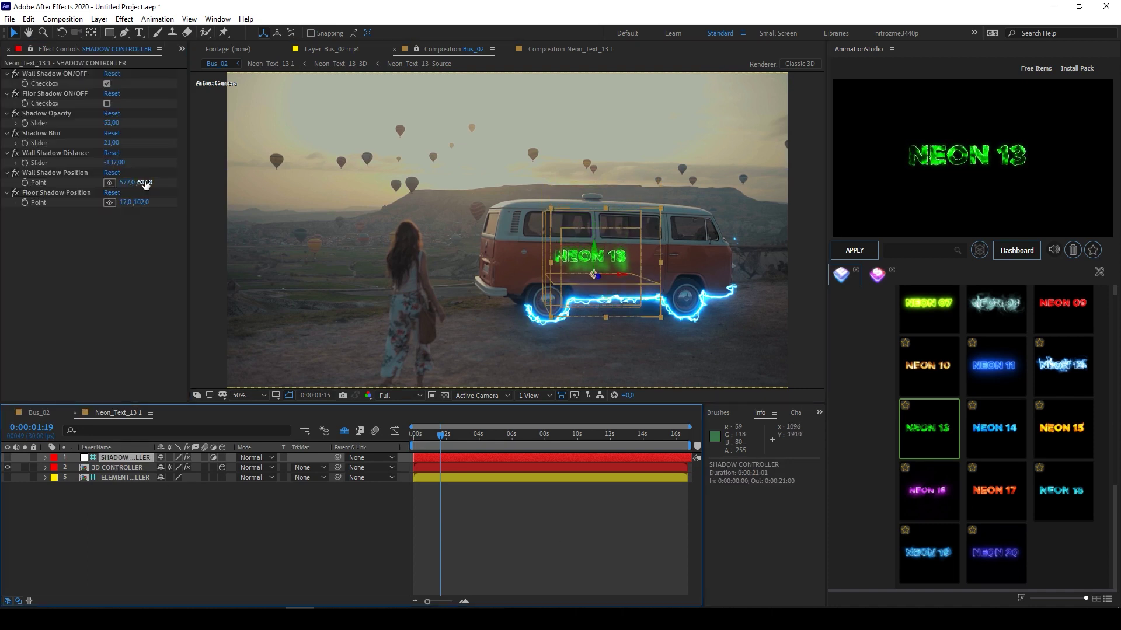
click(110, 182)
drag(144, 183, 203, 171)
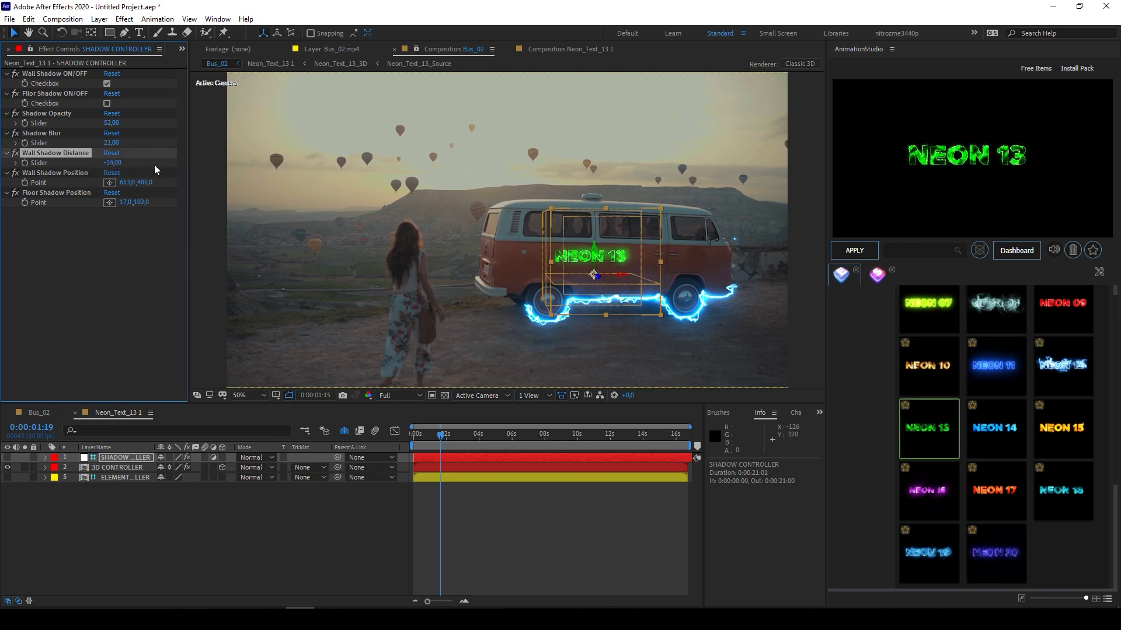
drag(117, 165, 150, 170)
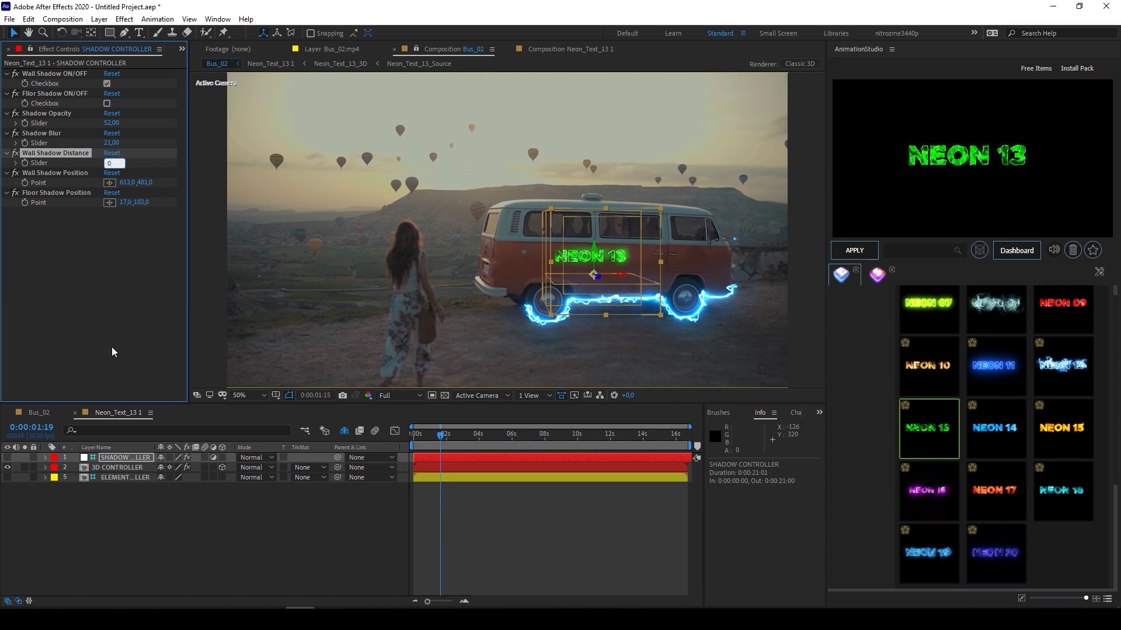
key(Return)
drag(126, 182, 66, 188)
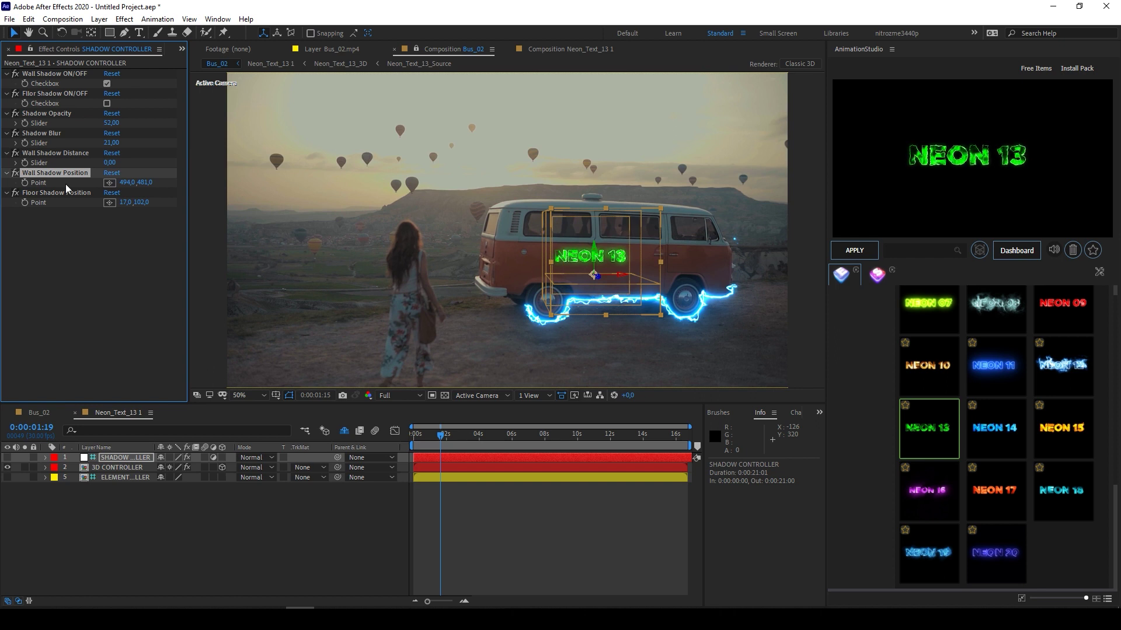
click(111, 123)
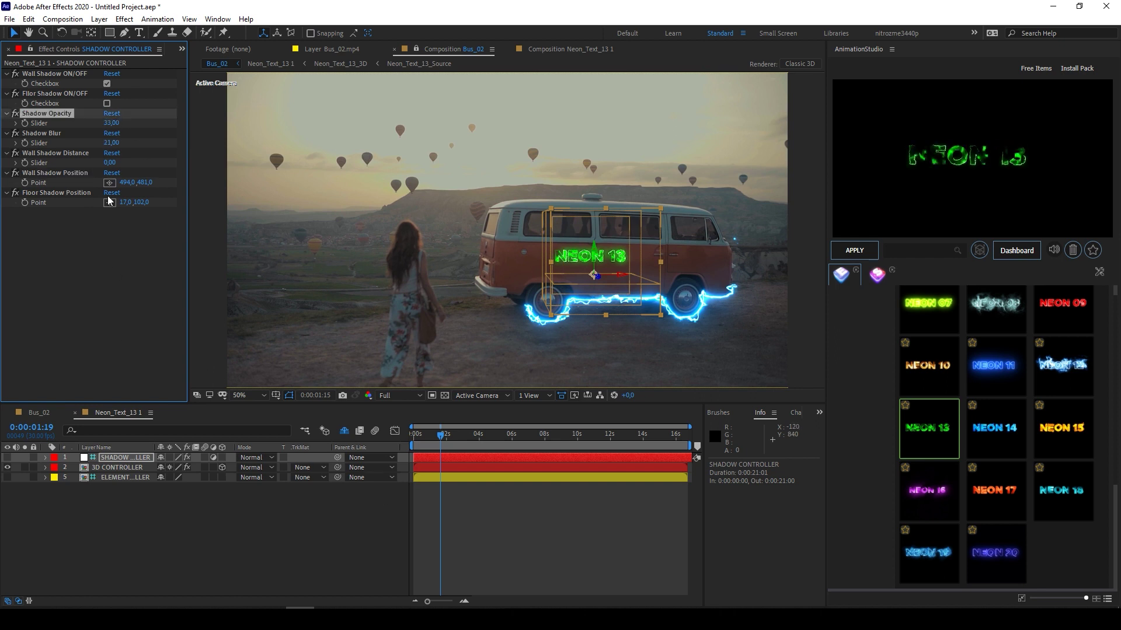
- Set the neon text's shadow blur to 126
drag(124, 143, 133, 147)
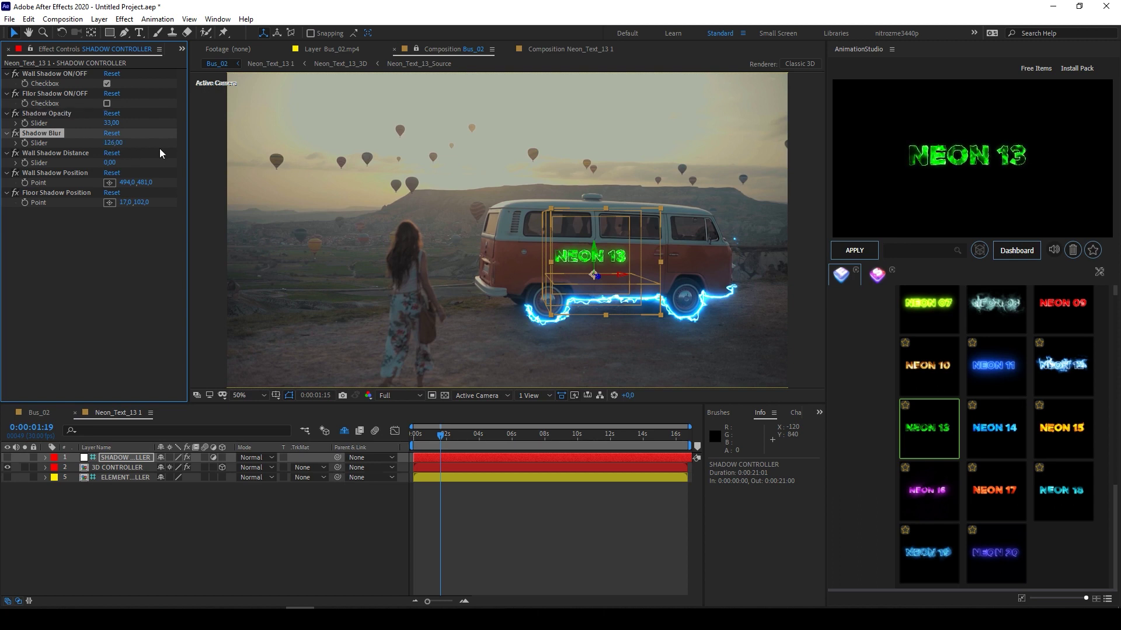
click(537, 571)
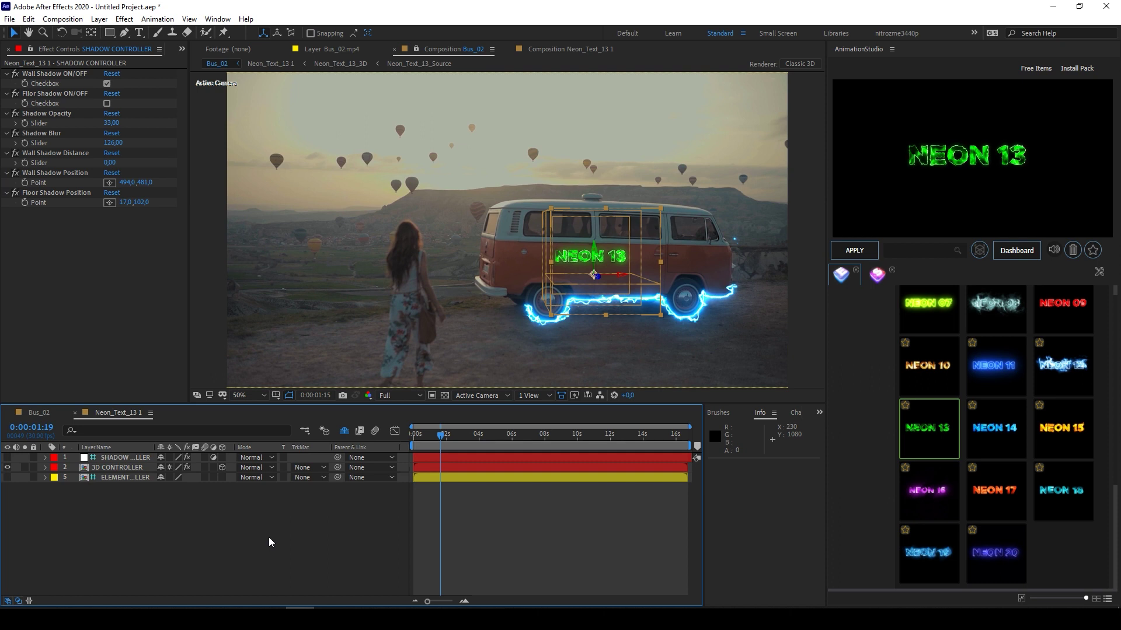
- Replace the neon title's source text with HLKBUS, enlarge it to nearly the composition's width and adjust its horizontal placement
double_click(112, 479)
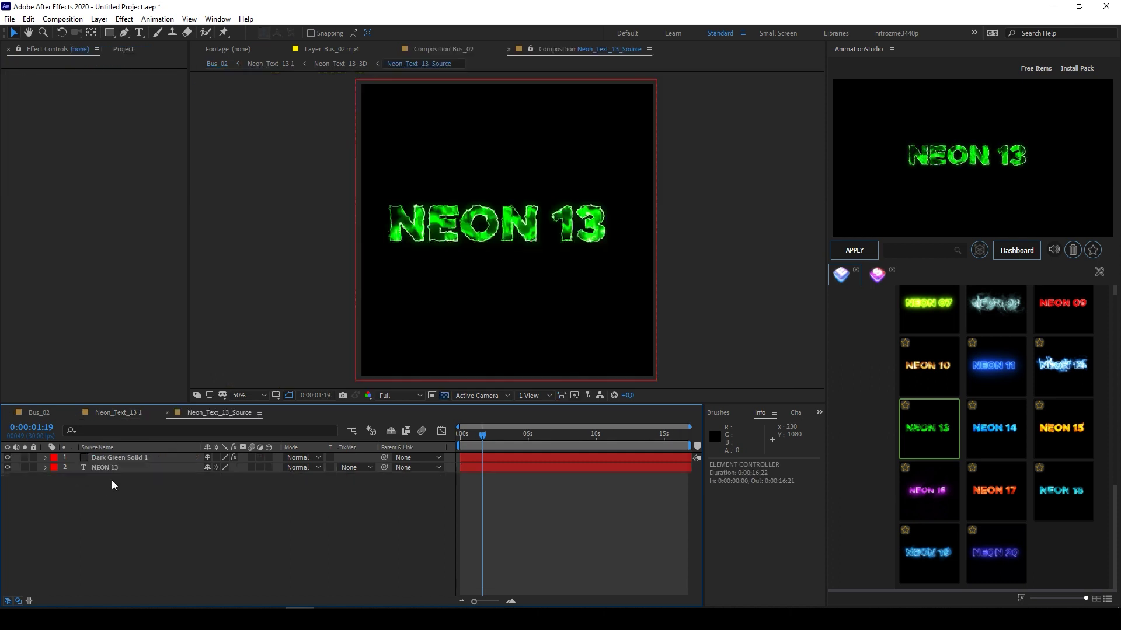
double_click(112, 470)
text(HLKBUS)
click(111, 469)
key(v)
drag(616, 238, 657, 239)
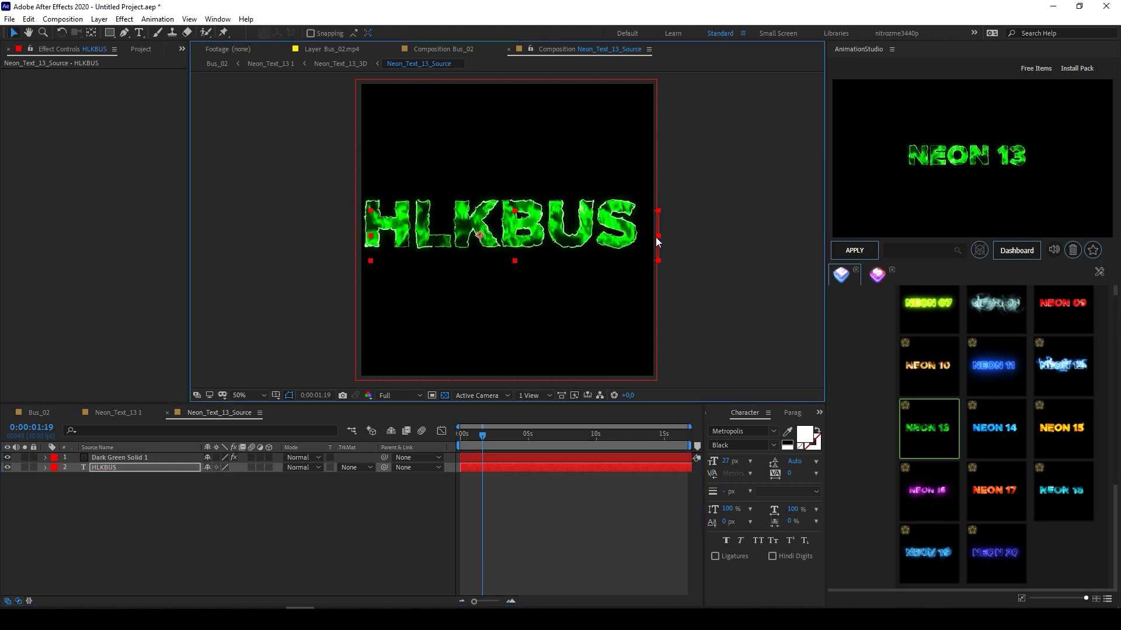
drag(584, 232, 590, 233)
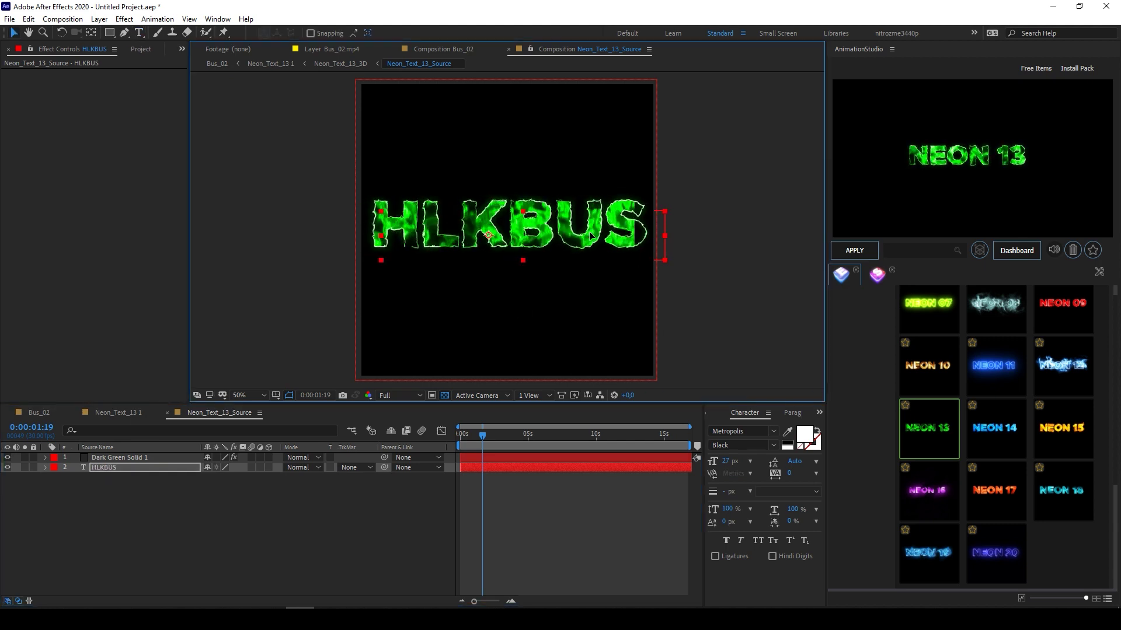
- Preview the HLKBUS neon text in its source composition and on the van in the Bus_02 composition
key(space)
click(122, 458)
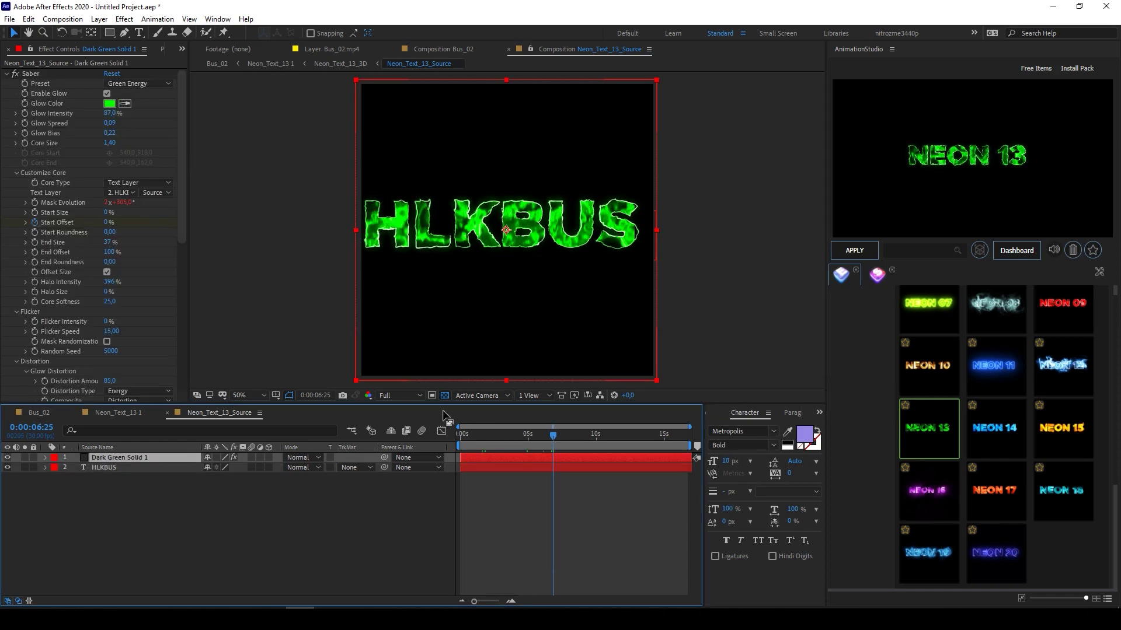
click(54, 414)
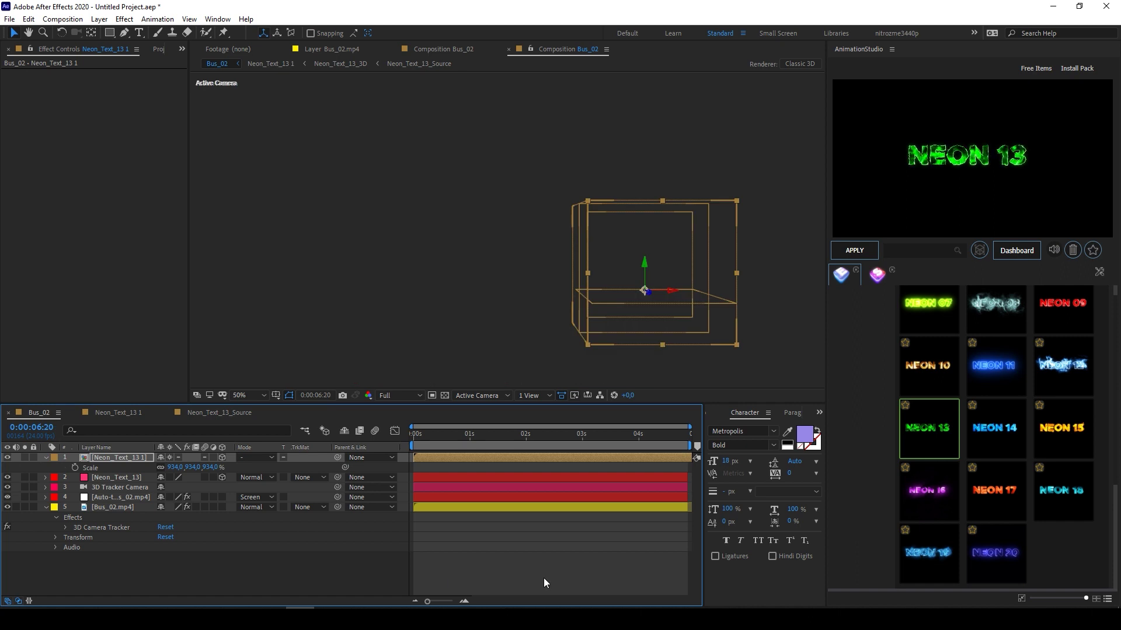
click(544, 578)
click(435, 438)
key(space)
drag(435, 441, 534, 477)
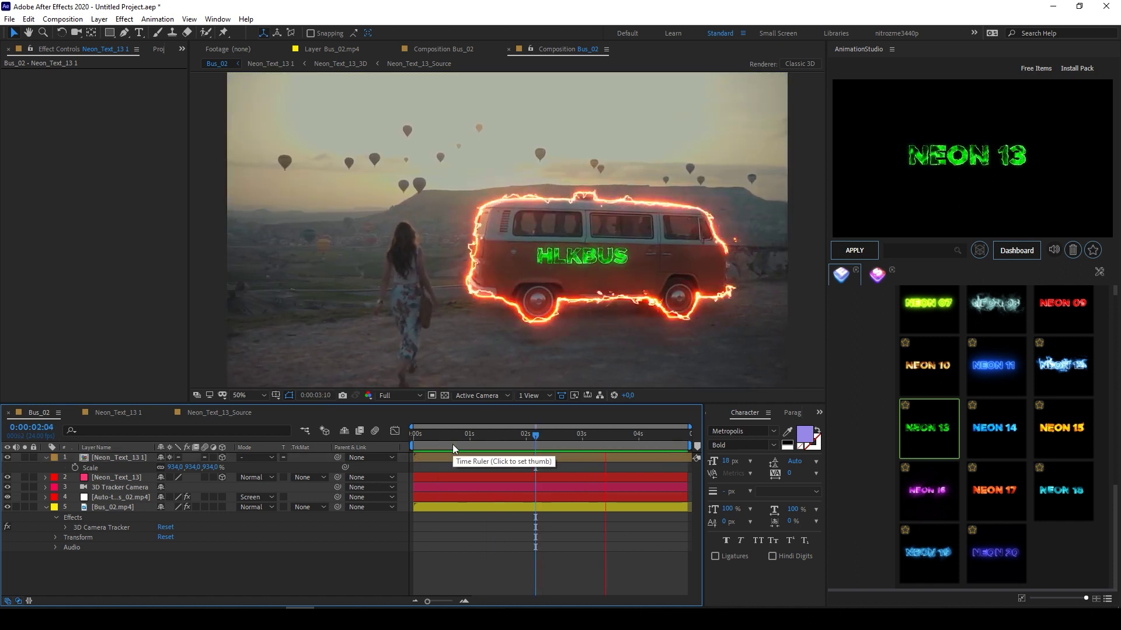
- Create a null from the 3D camera track point on the ground just beside the woman in Bus_02.mp4
click(101, 507)
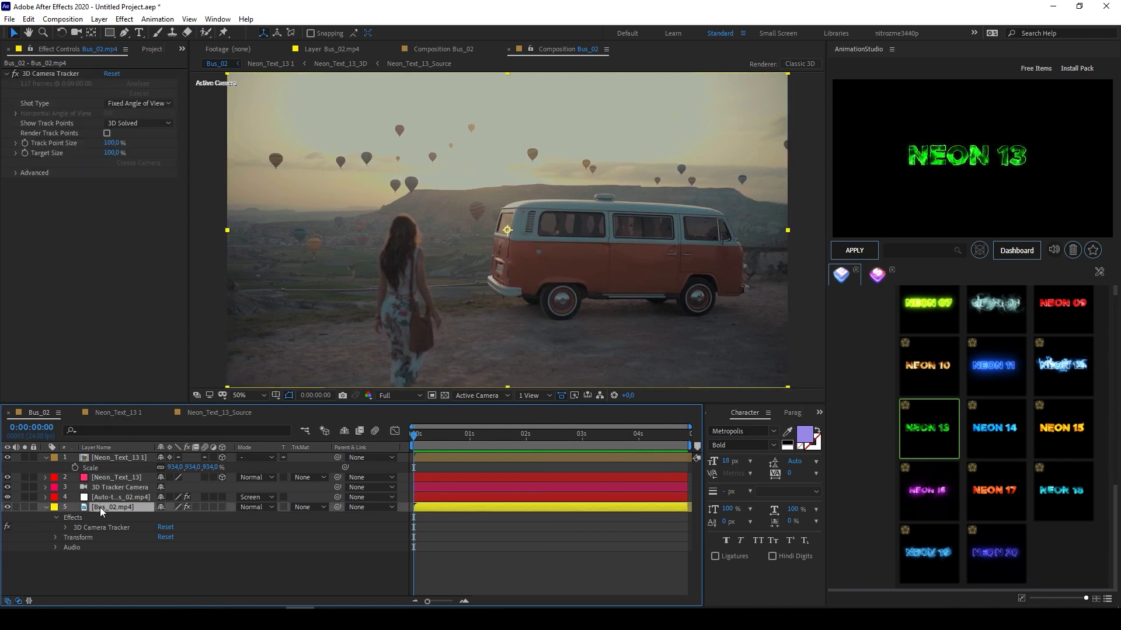
click(57, 73)
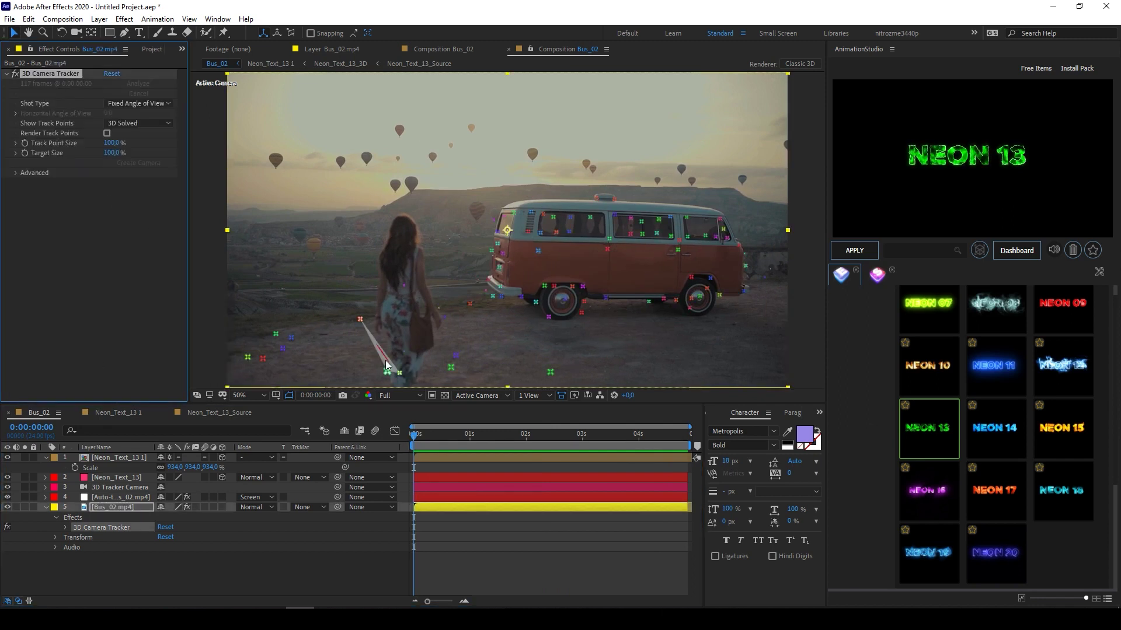
click(360, 320)
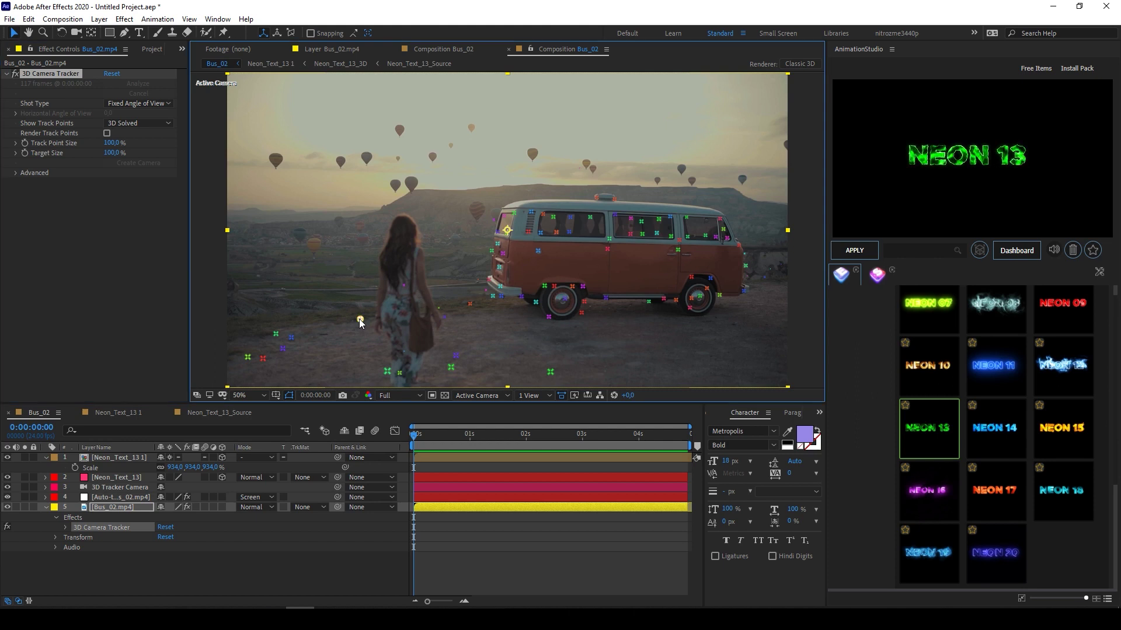
right_click(359, 318)
click(408, 353)
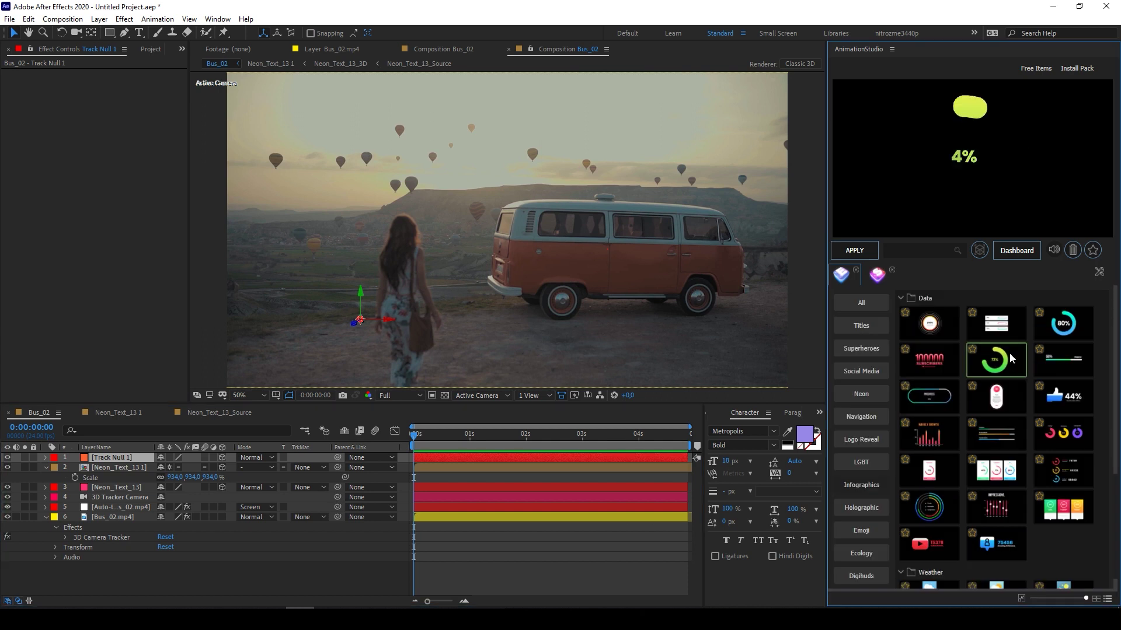
- Apply the Infographics 05 circular percentage graphic to Track Null 1 and scale Infographics 1 to 1587%
click(854, 252)
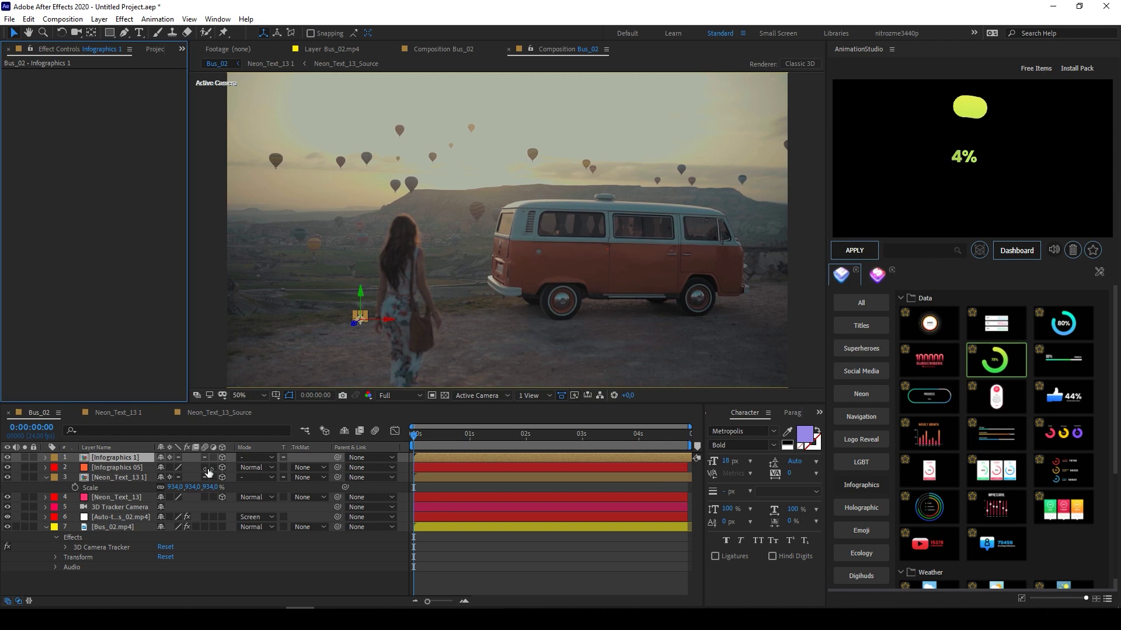
drag(209, 467, 500, 468)
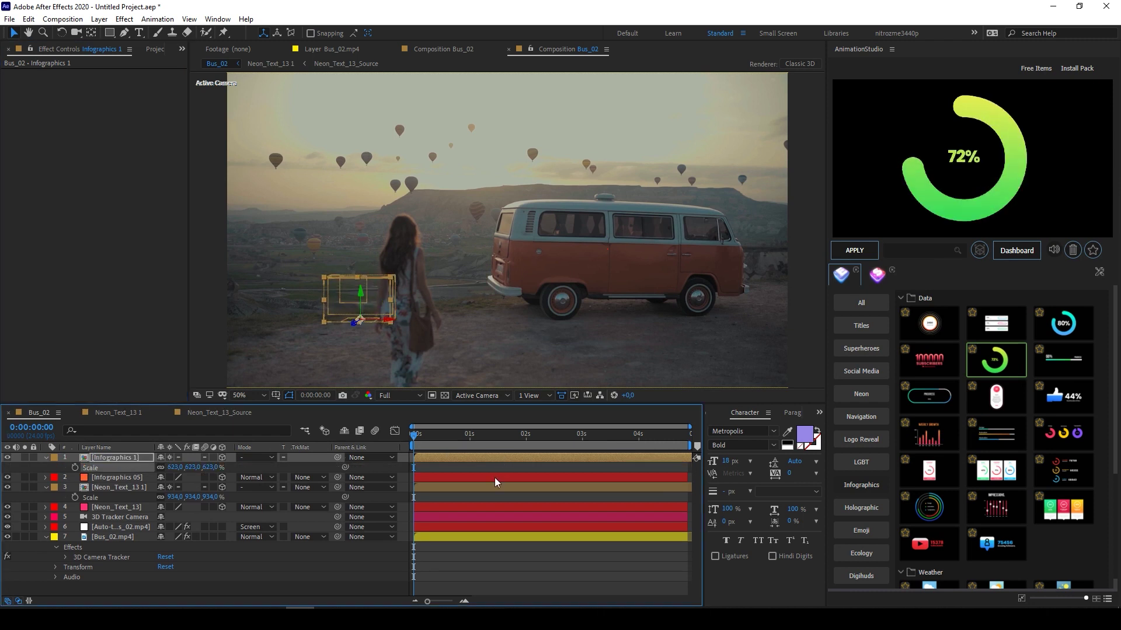
click(474, 495)
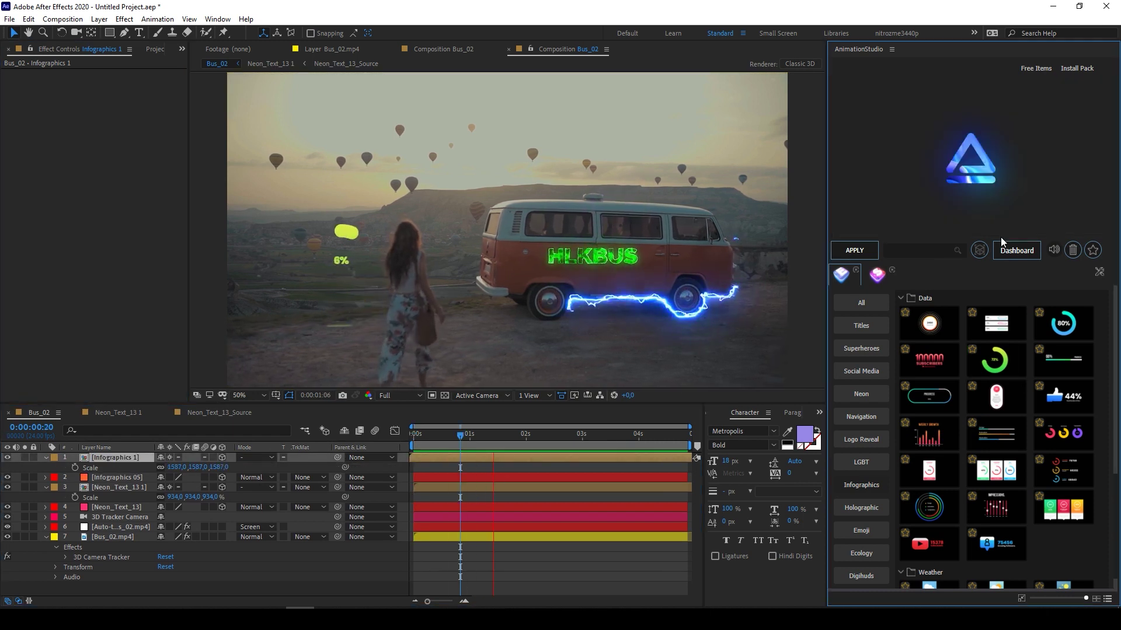